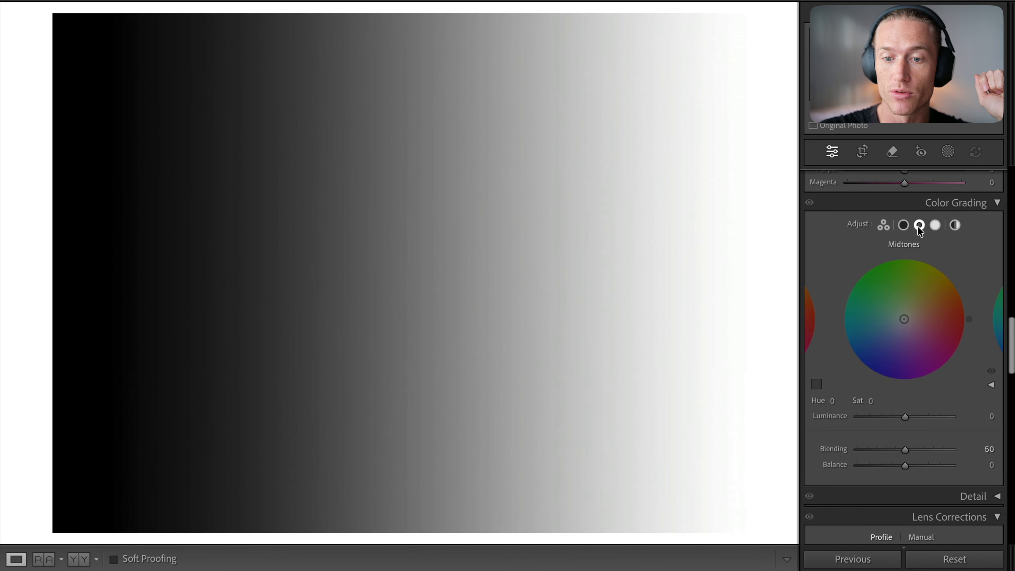
Tint the gradient's highlights with hue 41, saturation 95, its midtones with hue 294, saturation 72, and its shadows with hue 186, saturation 100
click(936, 226)
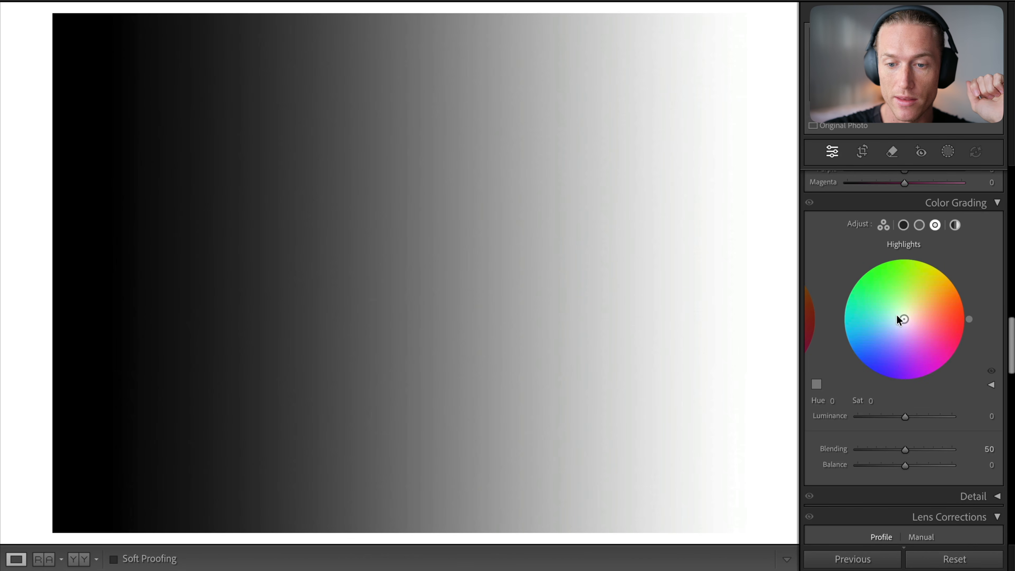
drag(907, 321, 938, 290)
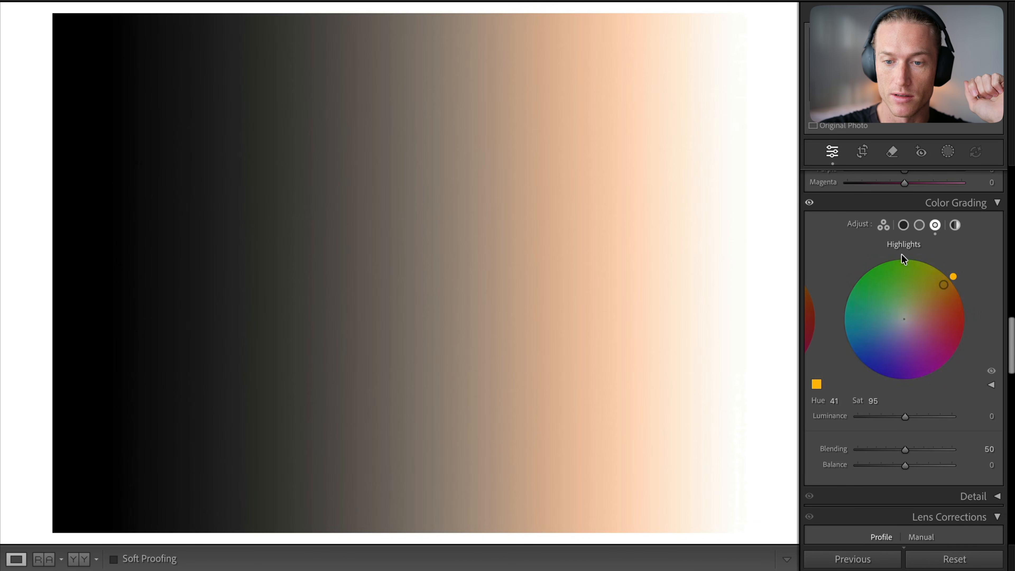
click(919, 226)
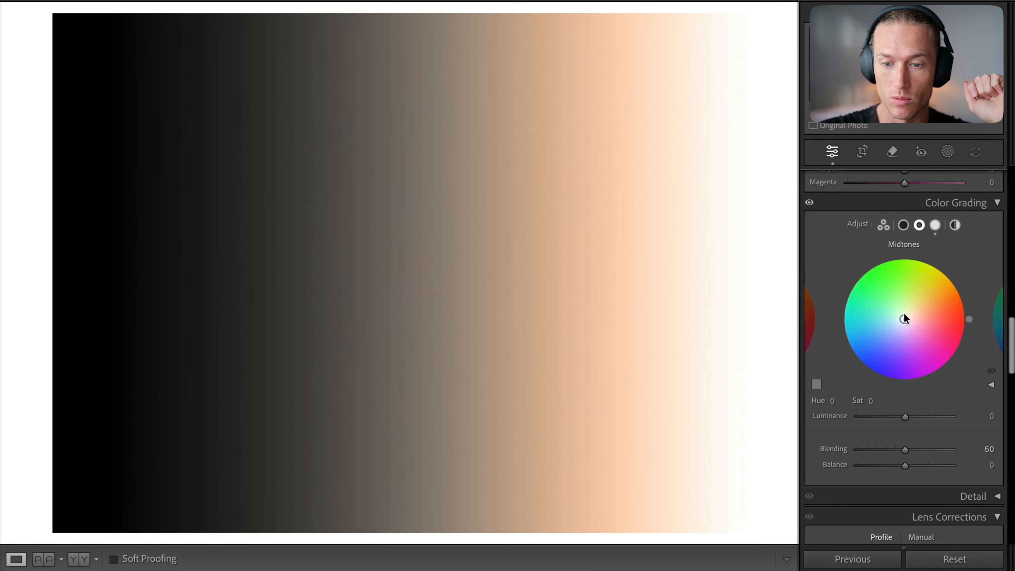
drag(904, 318, 921, 357)
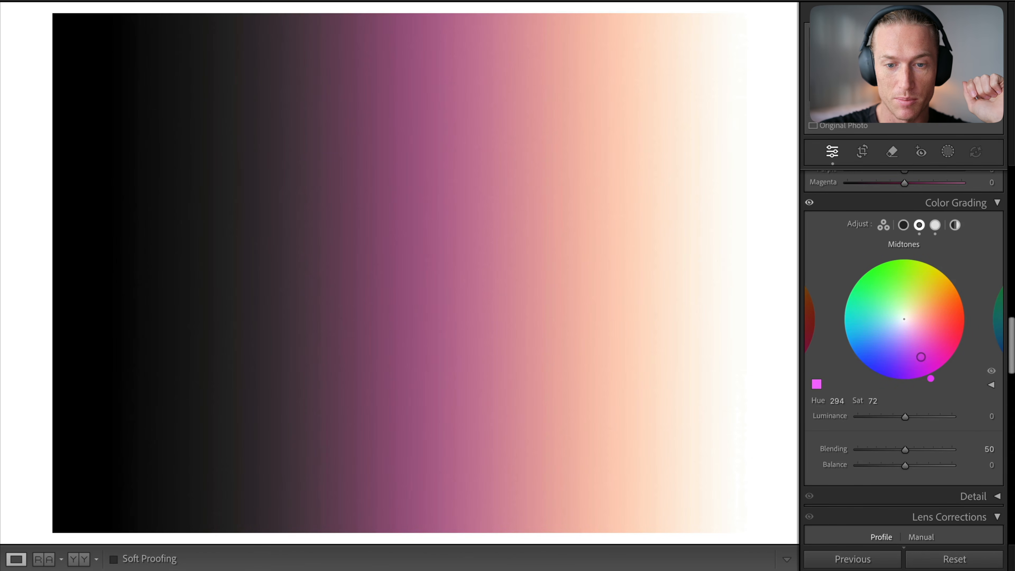
click(904, 225)
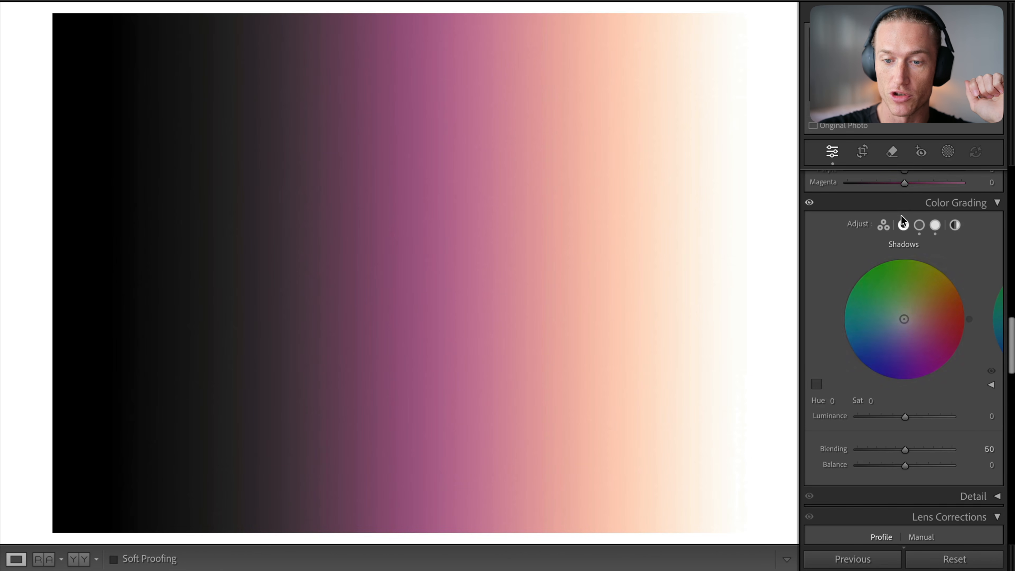
drag(904, 319, 849, 325)
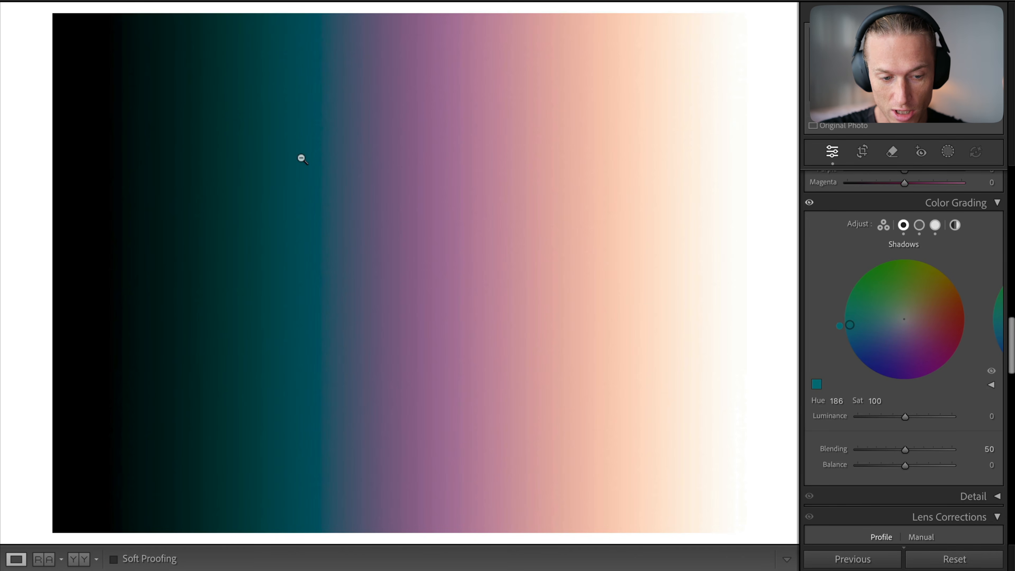
Reset all adjustments on the gradient and try out a higher exposure in the basic adjustments
click(961, 558)
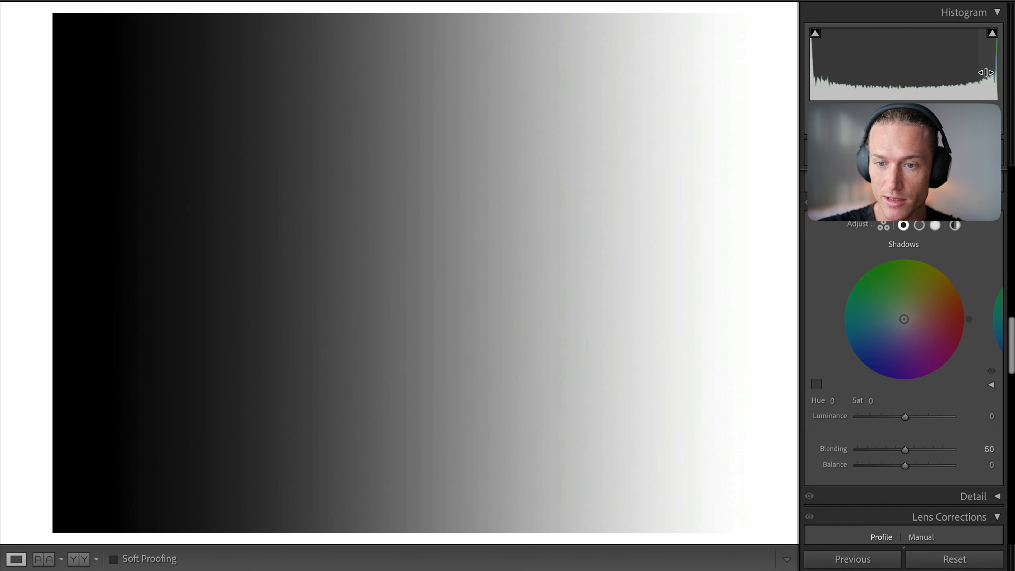
scroll(919, 299, up, 10)
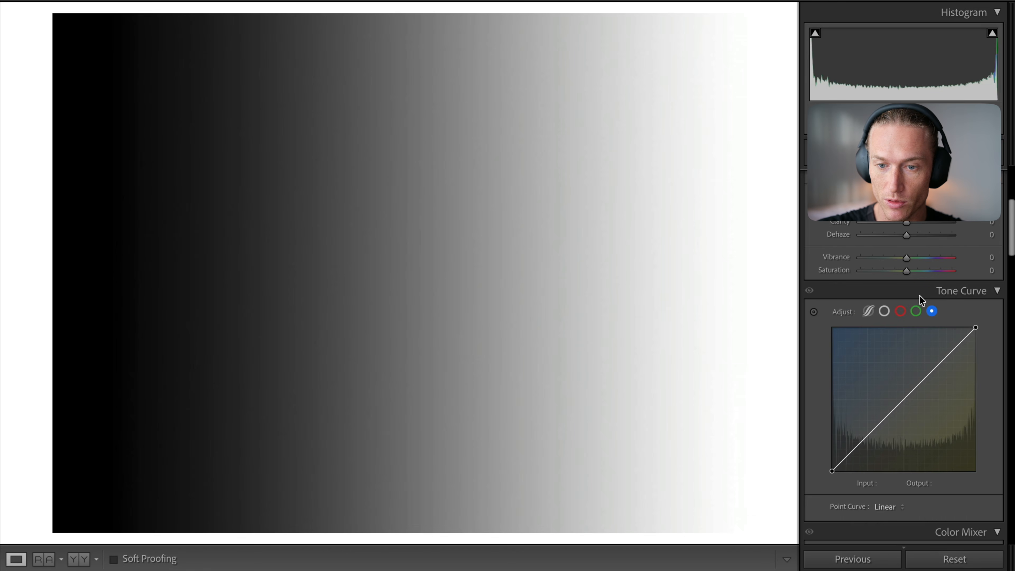
scroll(919, 300, up, 5)
drag(907, 308, 952, 304)
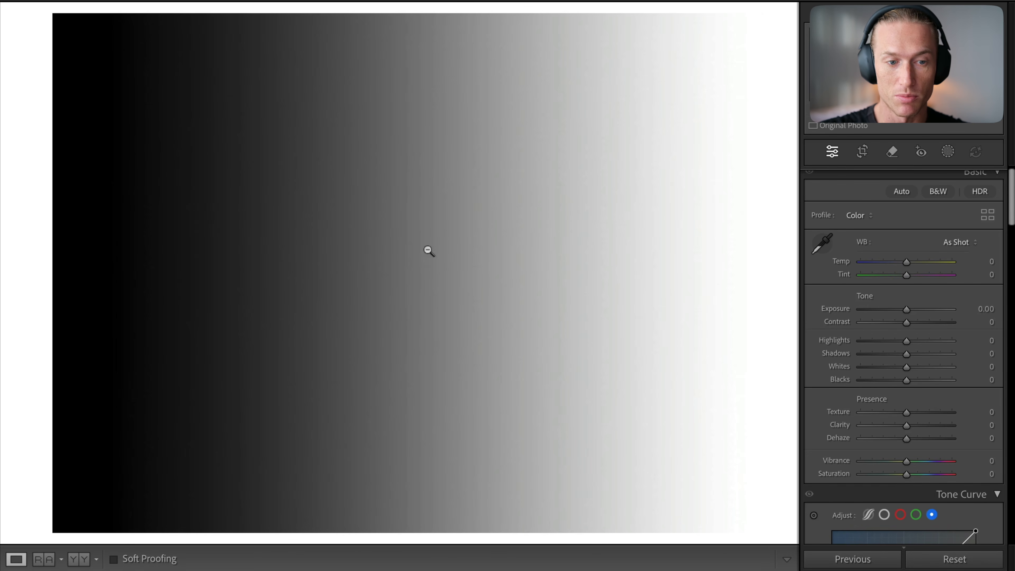
Compare the blue channel tone curve of the gradient with that of the photo of the woman on the rocks
scroll(906, 274, down, 6)
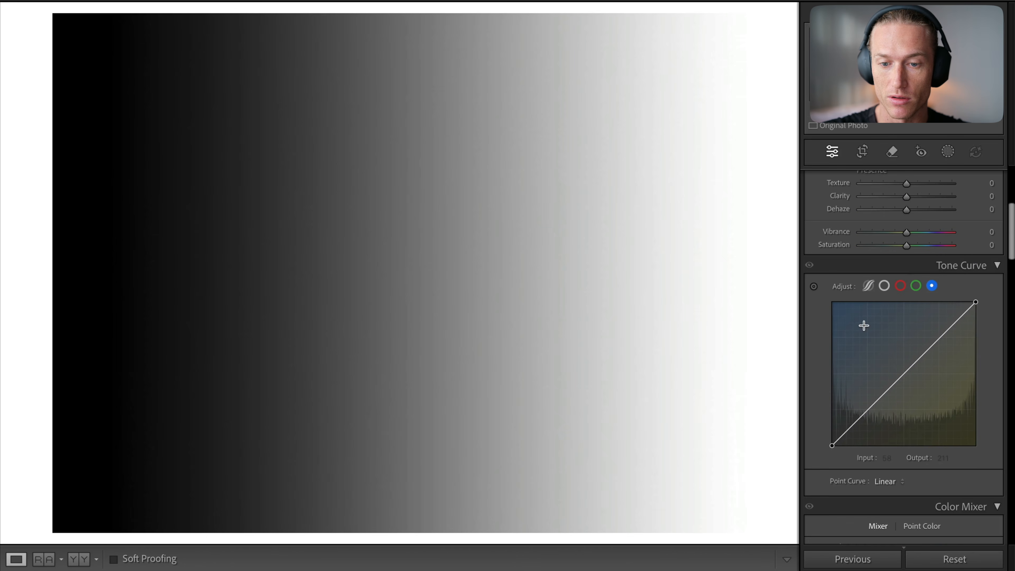
click(814, 269)
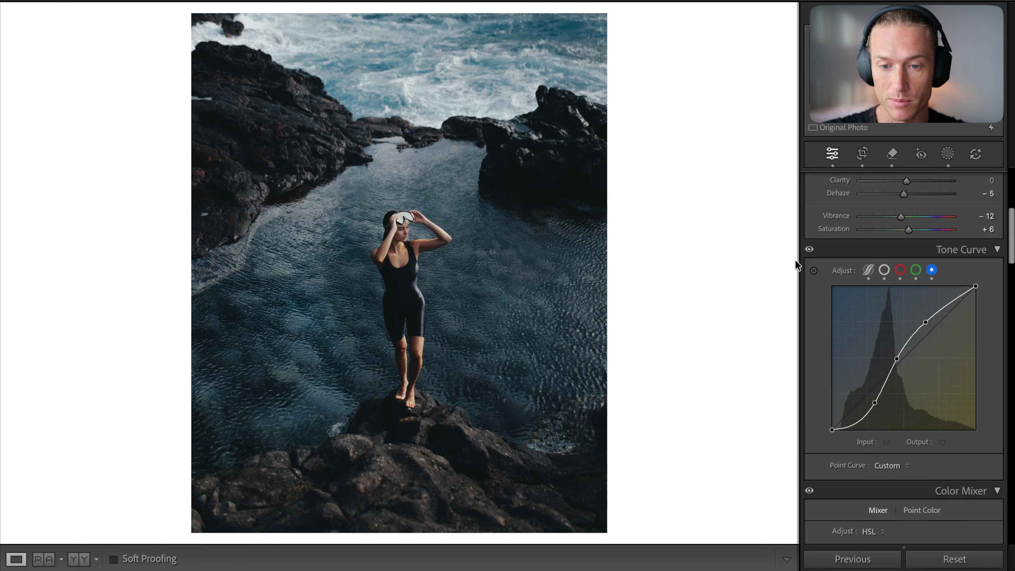
click(813, 271)
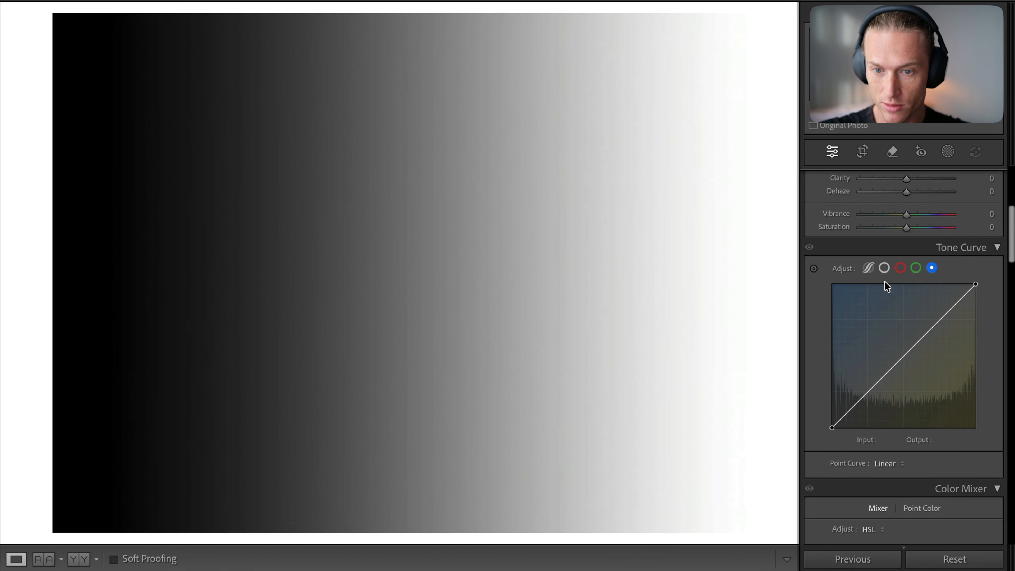
Review the gradient's color grading in the individual shadows, midtones and highlights wheels and in the combined three-way view
scroll(930, 419, down, 10)
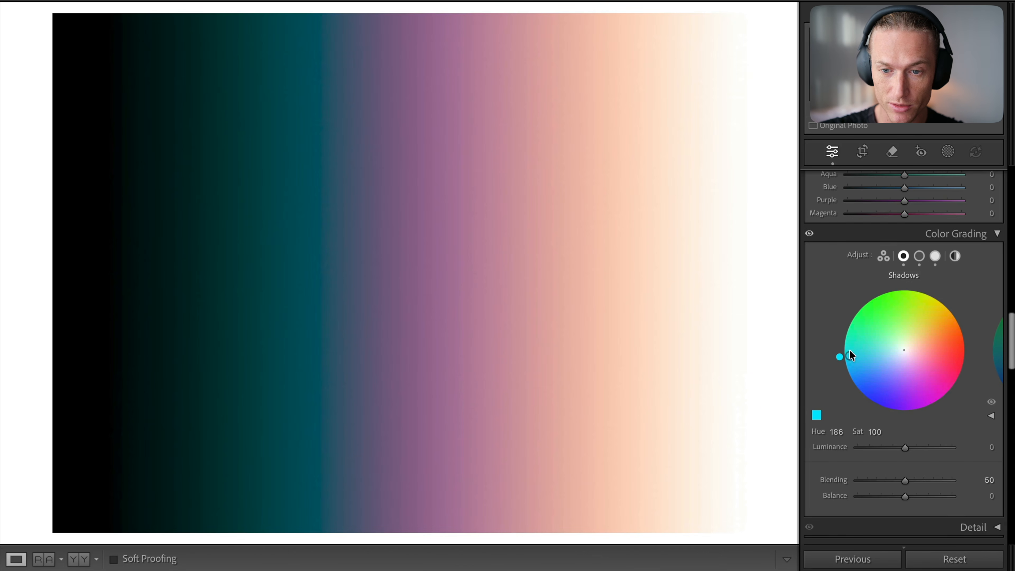
click(919, 256)
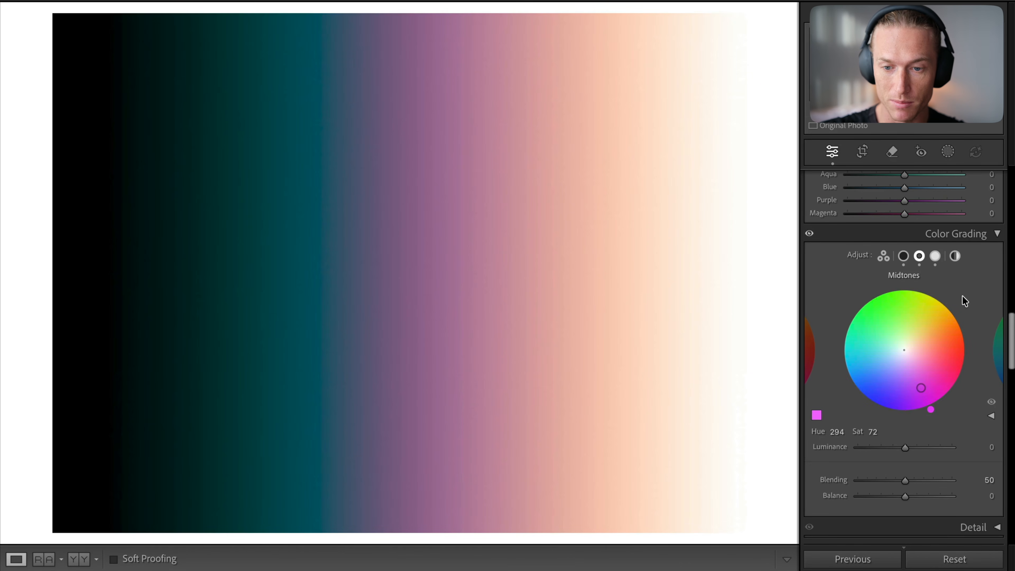
click(935, 255)
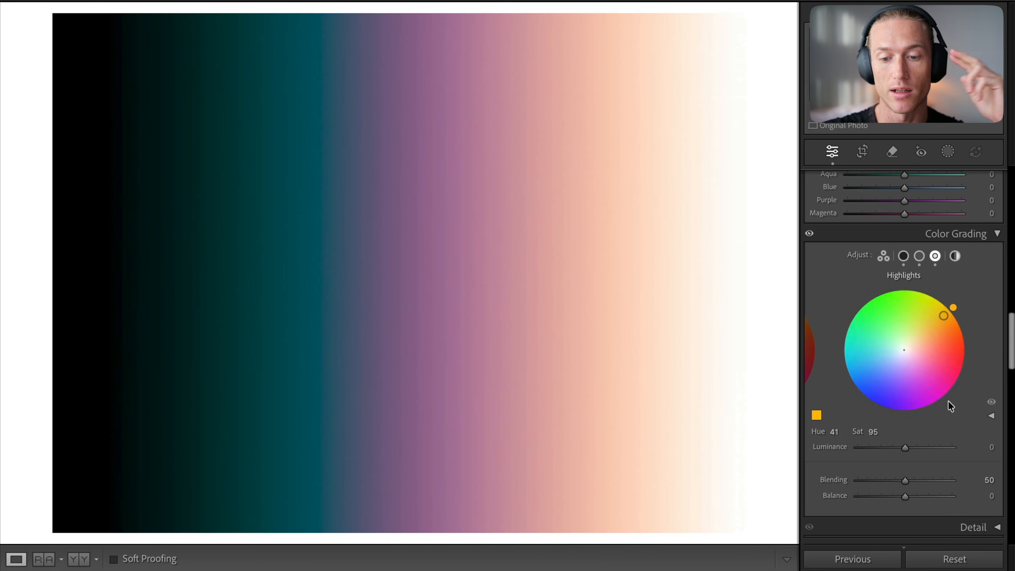
click(884, 256)
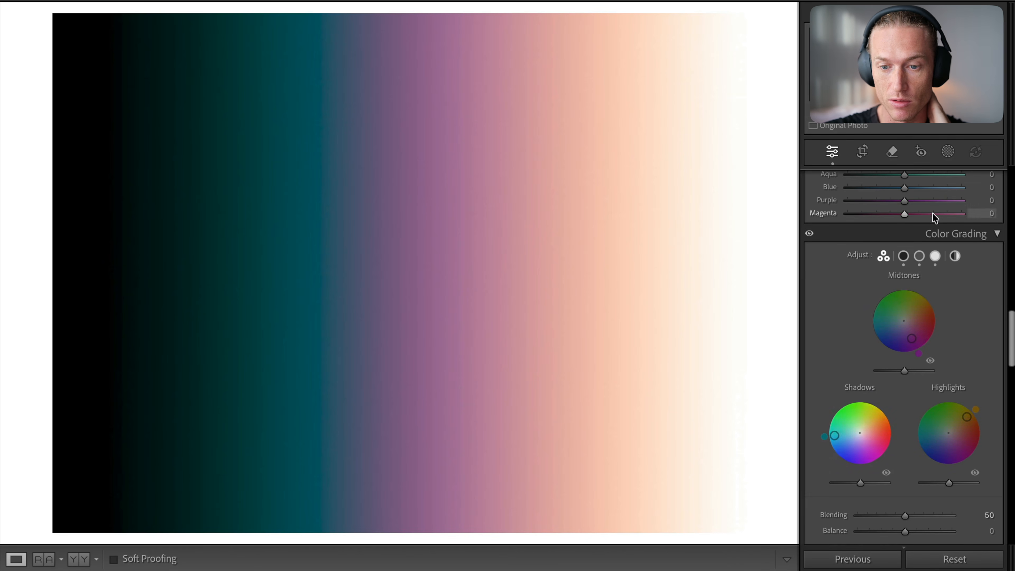
click(903, 255)
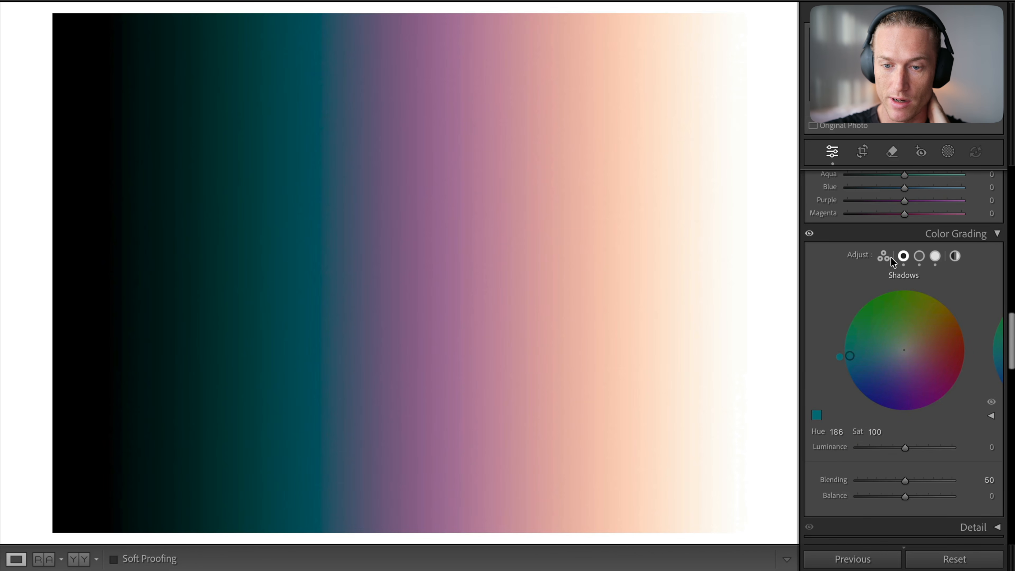
click(883, 256)
scroll(908, 465, down, 2)
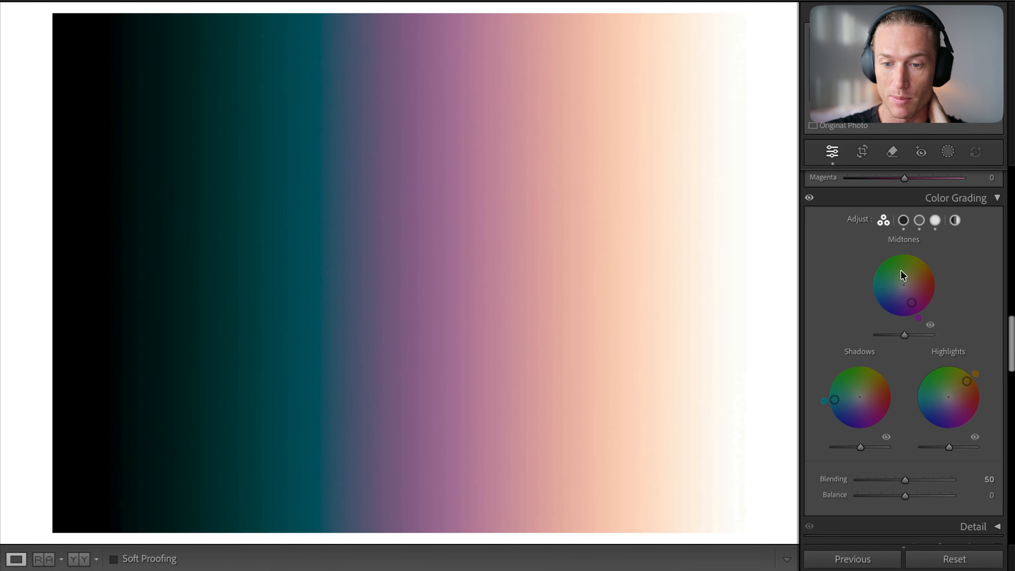
click(904, 220)
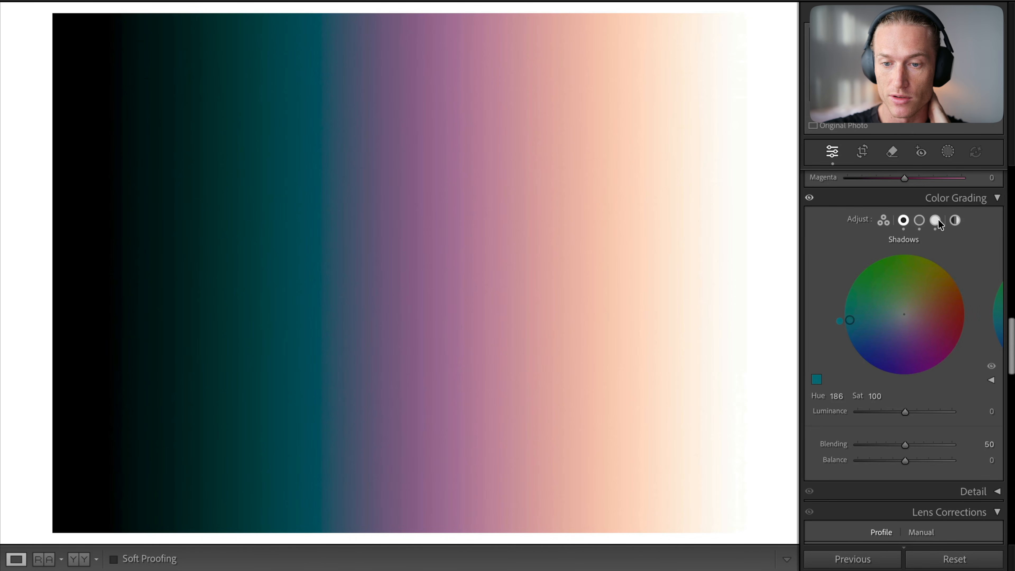
Try a green global tint with hue 95 and saturation 83, and reset the global color wheel
click(955, 221)
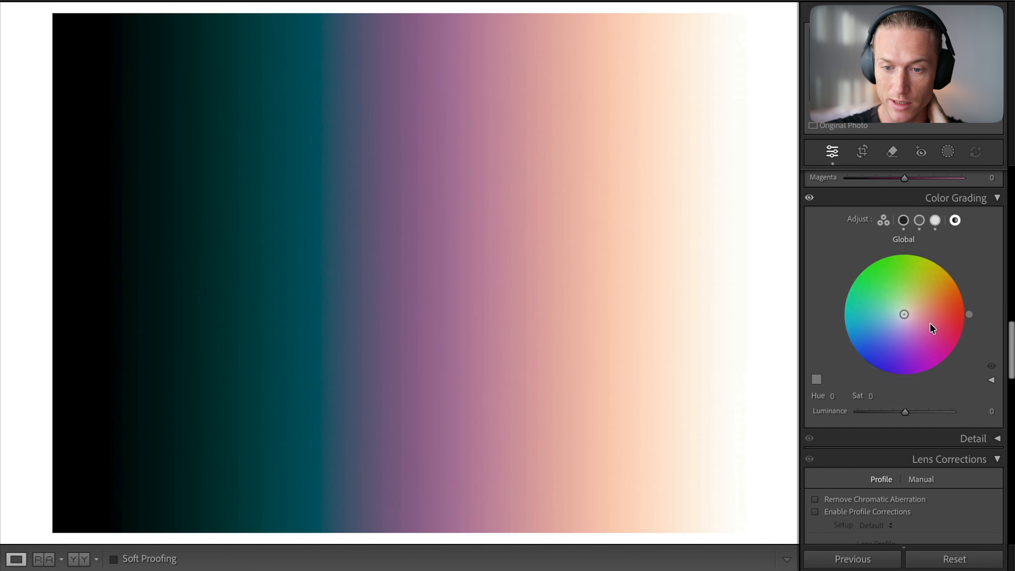
drag(903, 314, 899, 268)
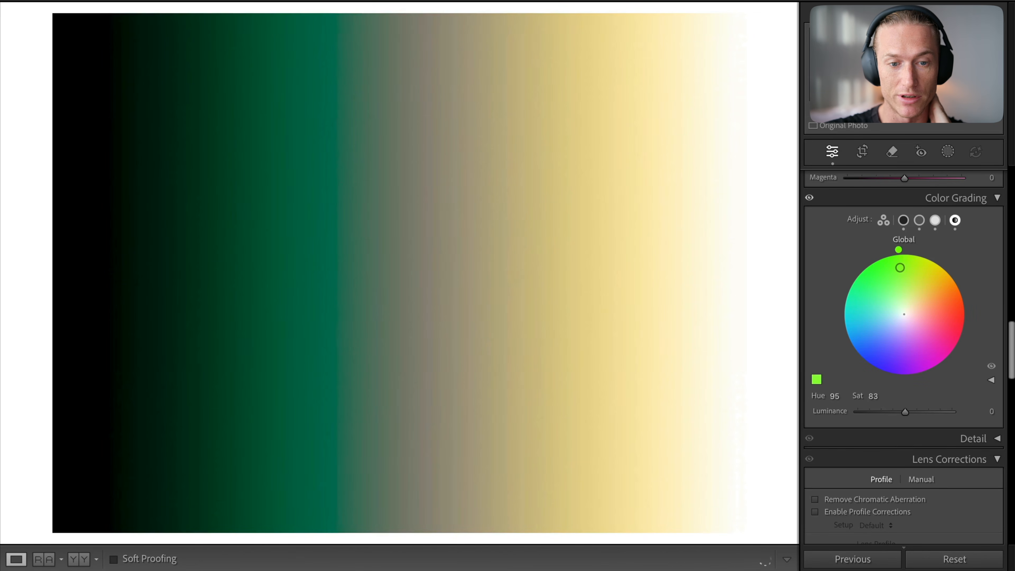
double_click(900, 268)
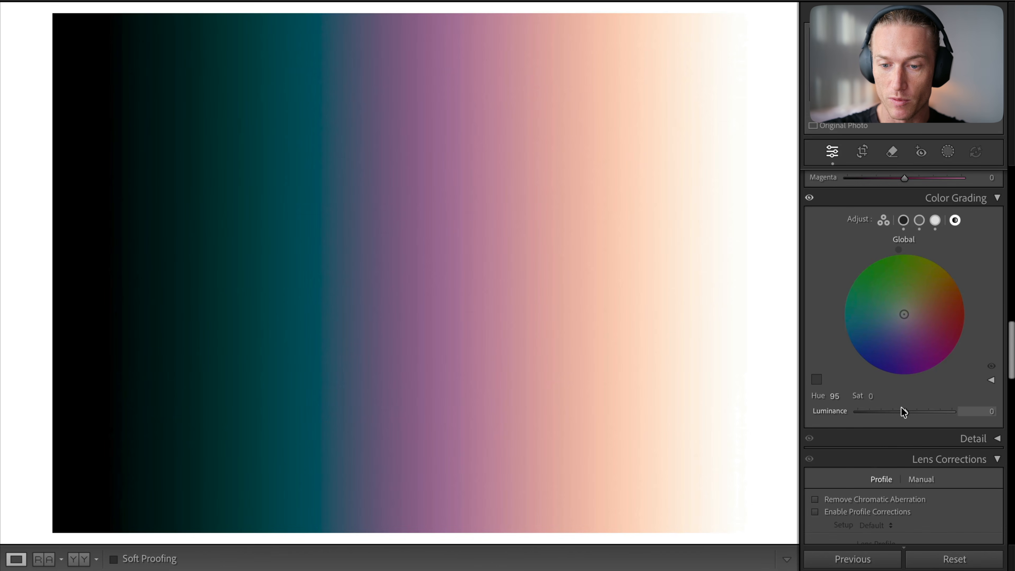
Try out the luminance adjustment for the global and midtones color grading
drag(901, 407, 951, 417)
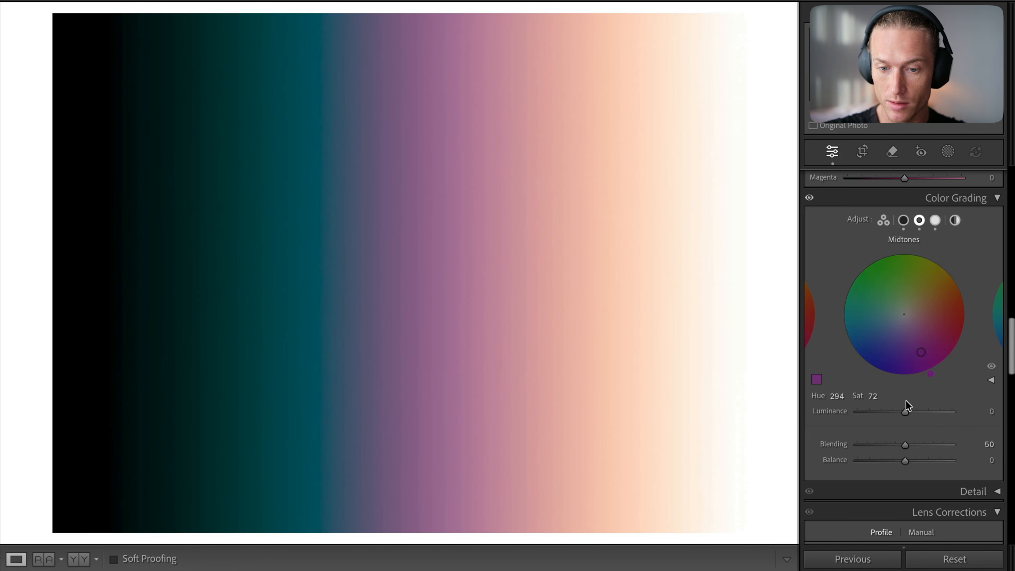
mouse_move(904, 411)
mouse_down()
mouse_move(856, 411)
mouse_move(943, 408)
mouse_move(904, 392)
mouse_up()
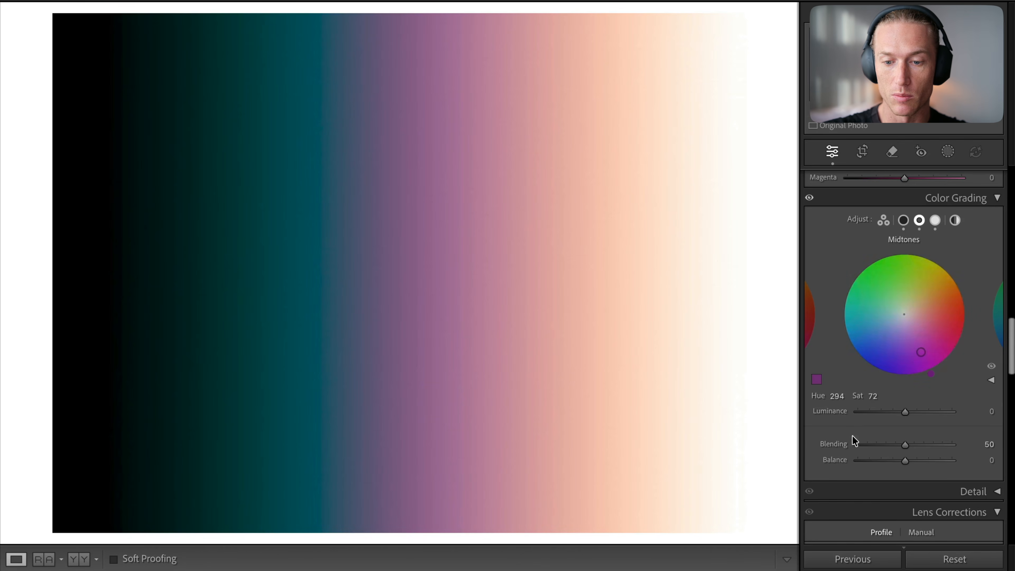
Try color grading blending at 0 and 100, set it to 72, and shift the balance to -86
click(904, 220)
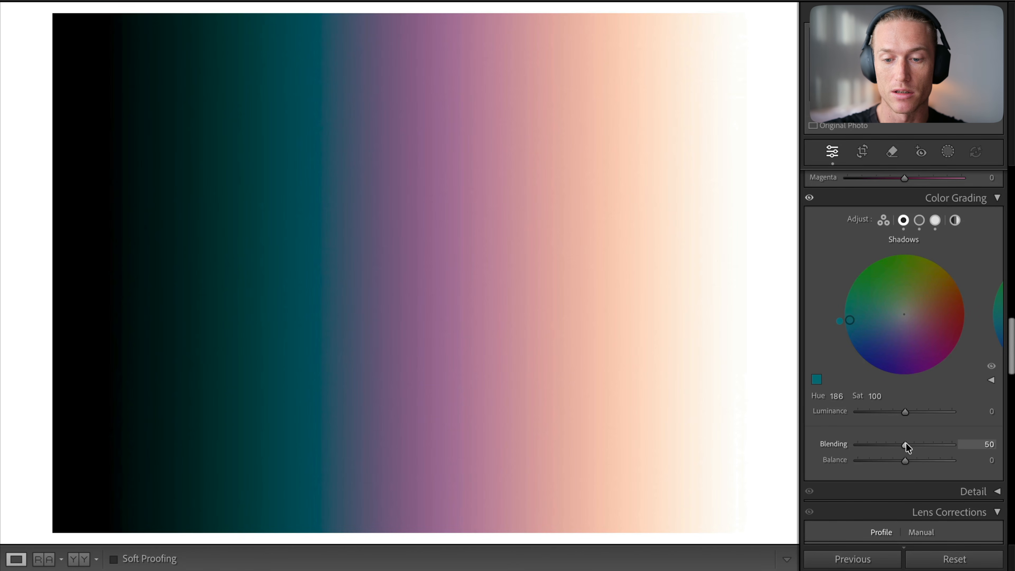
mouse_move(906, 443)
mouse_down()
mouse_move(857, 439)
mouse_move(985, 445)
mouse_move(908, 442)
mouse_up()
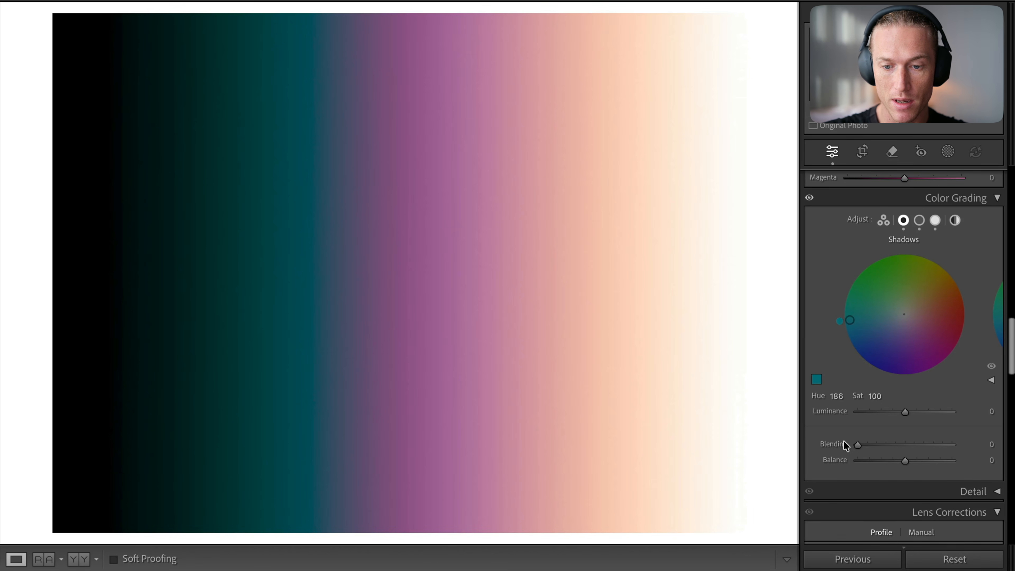
drag(857, 444, 956, 444)
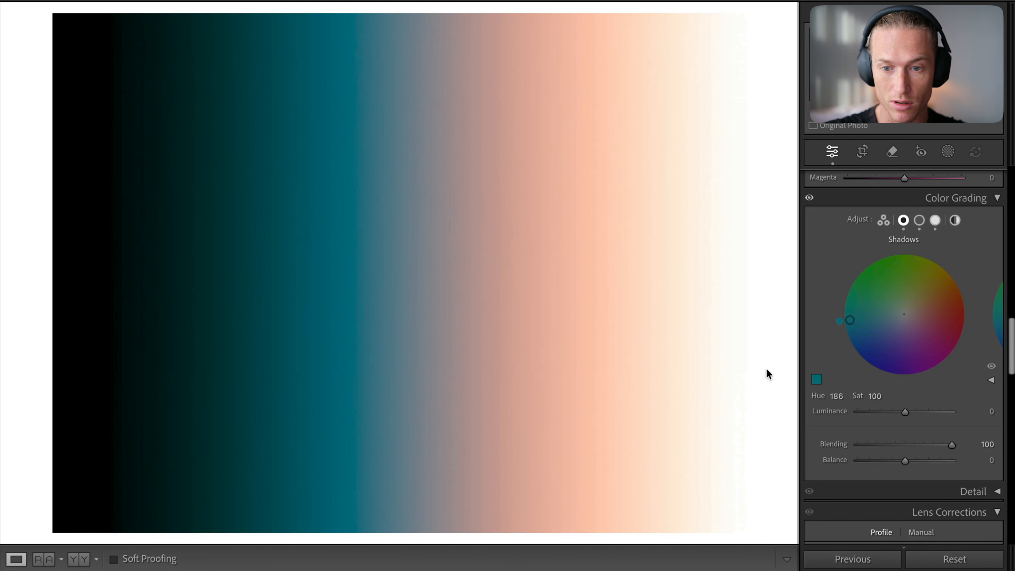
drag(950, 445, 864, 461)
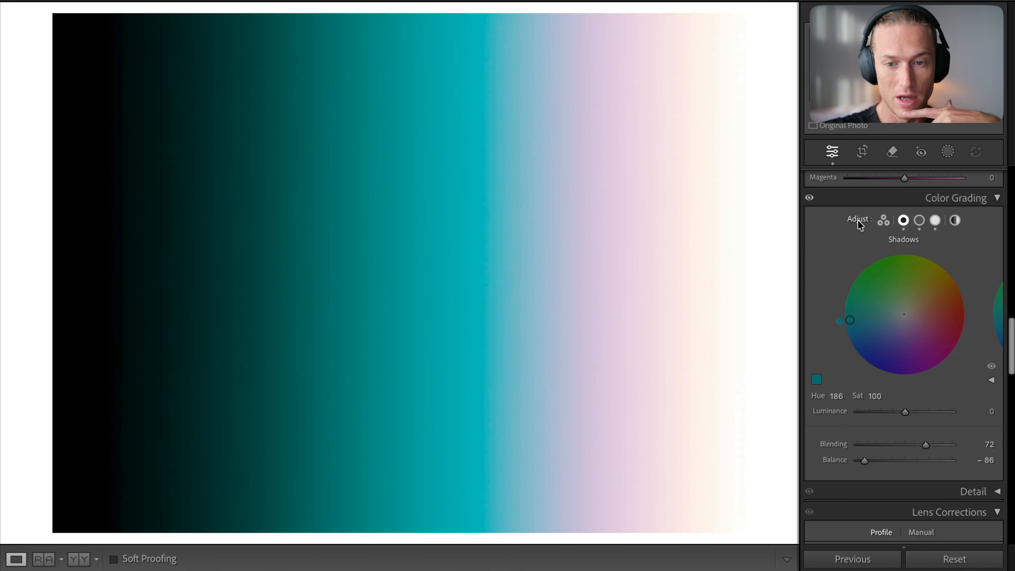
Show all three color wheels together, try the balance at +100, and set it to +10
click(884, 221)
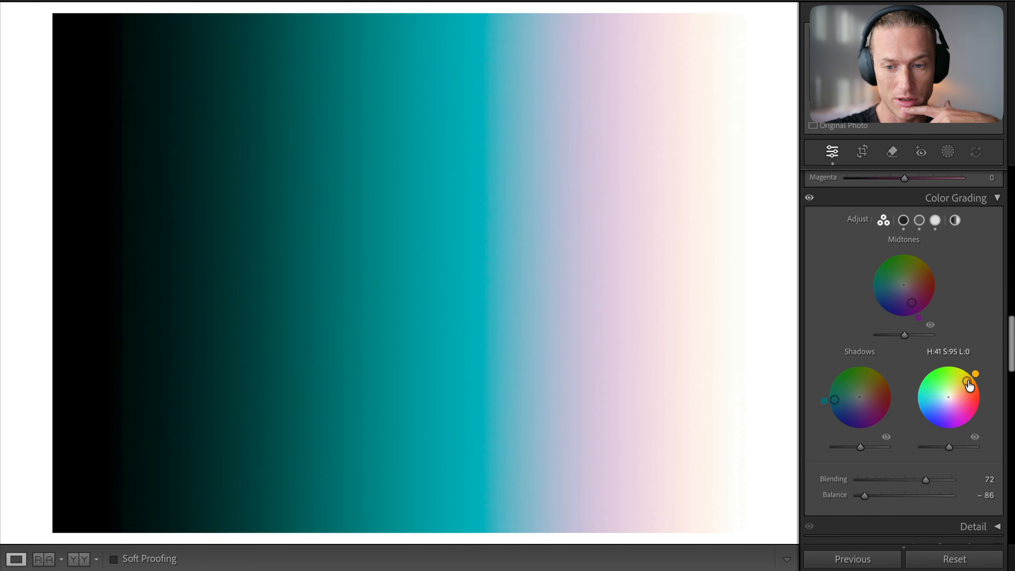
drag(864, 496, 951, 495)
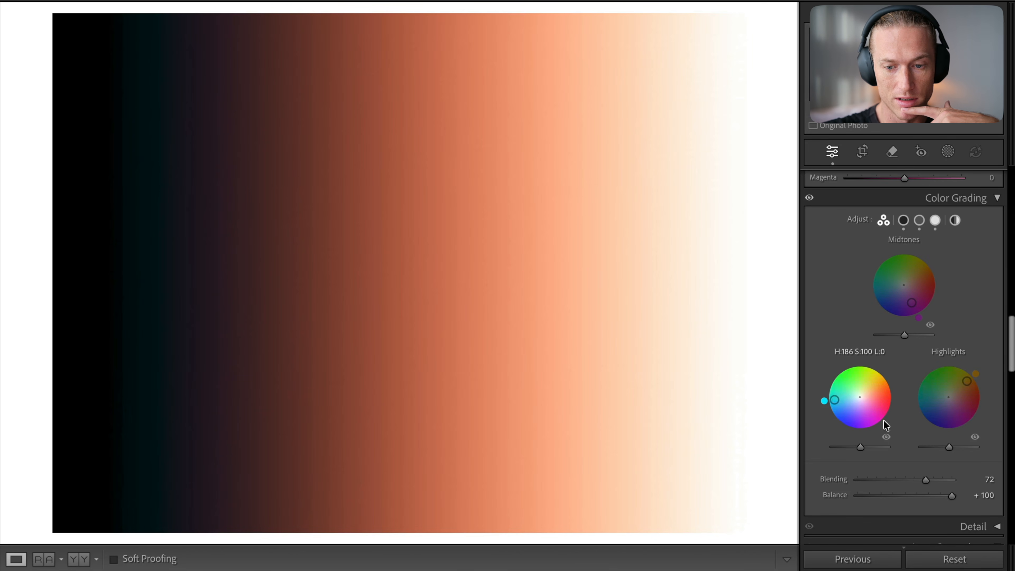
drag(950, 495, 908, 494)
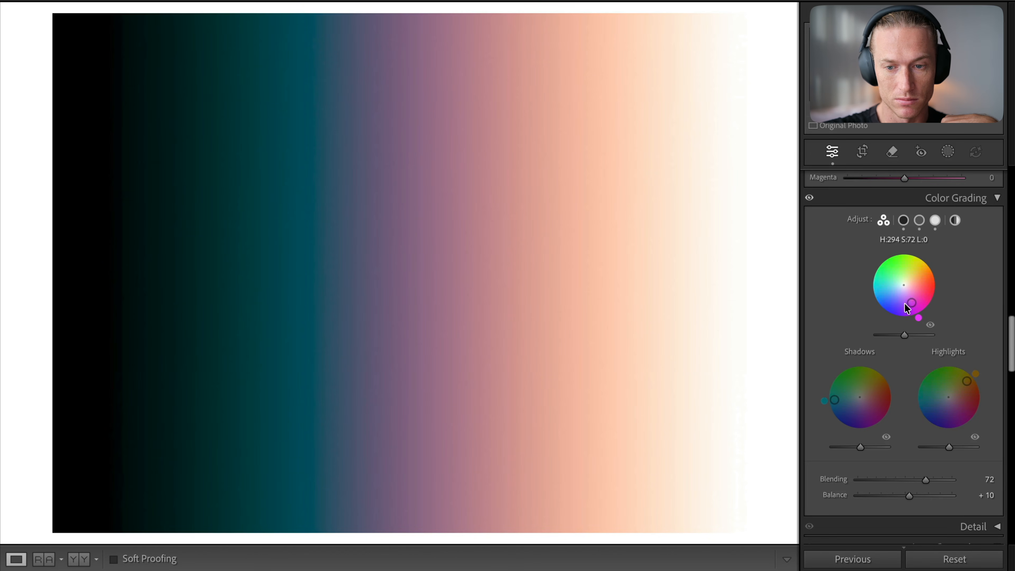
Try a darker midtones luminance in the three-way color grading and undo that change
scroll(905, 288, down, 1)
scroll(915, 328, up, 2)
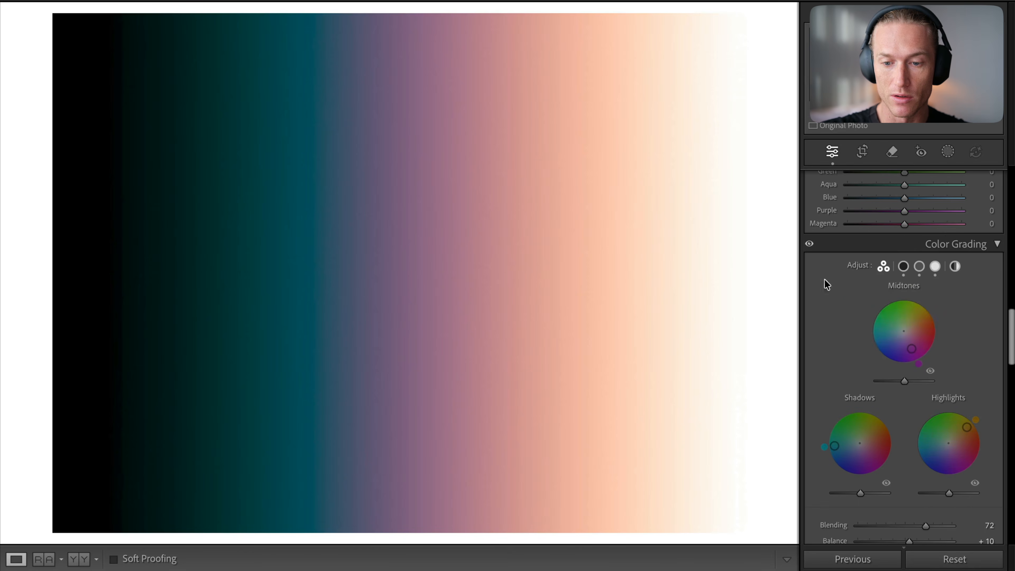
scroll(927, 379, down, 1)
drag(910, 357, 869, 357)
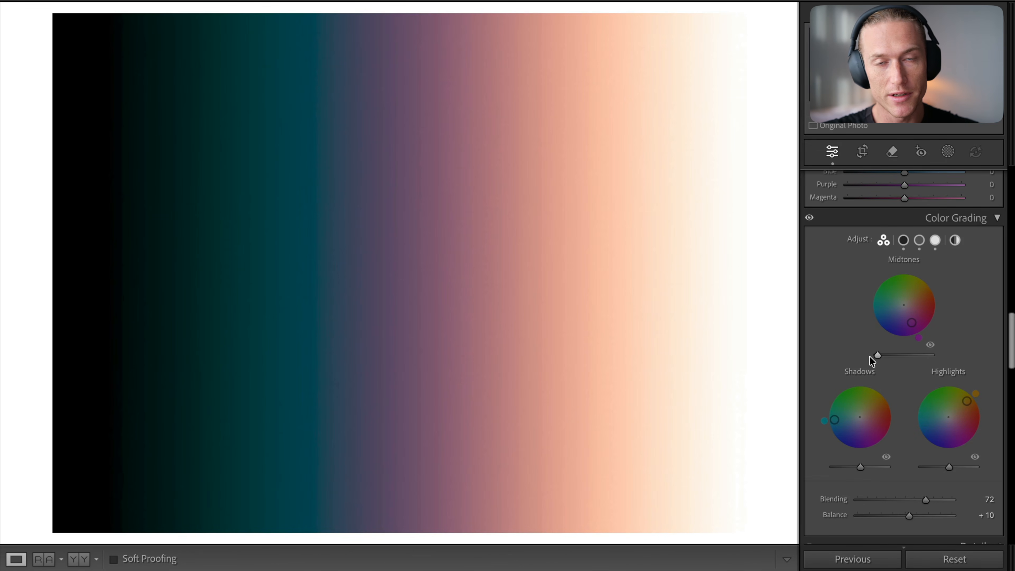
key(ctrl+z)
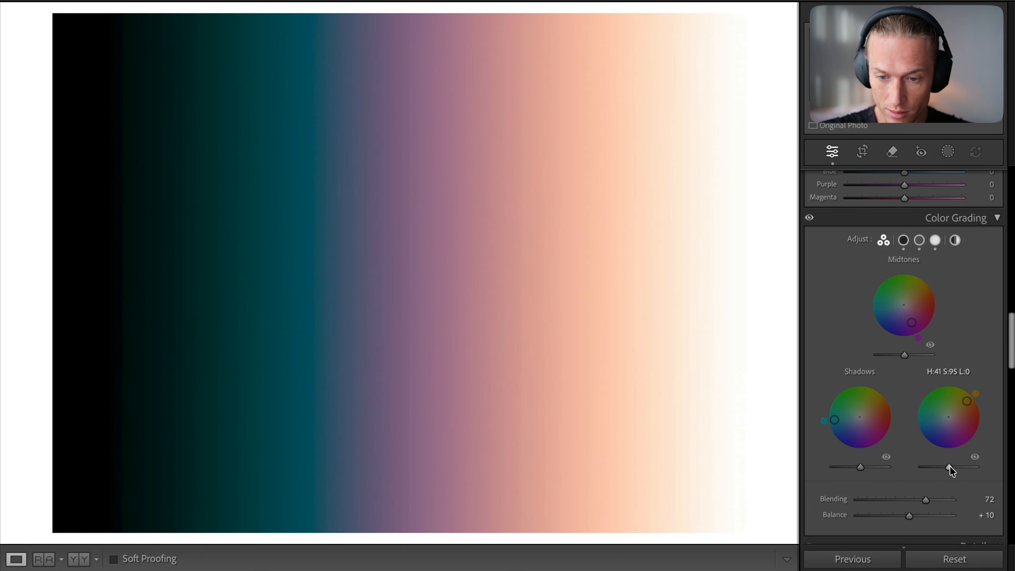
Lower the luminance of the highlights in the color grading to -66
mouse_move(950, 466)
mouse_down()
mouse_move(964, 466)
mouse_move(933, 467)
mouse_up()
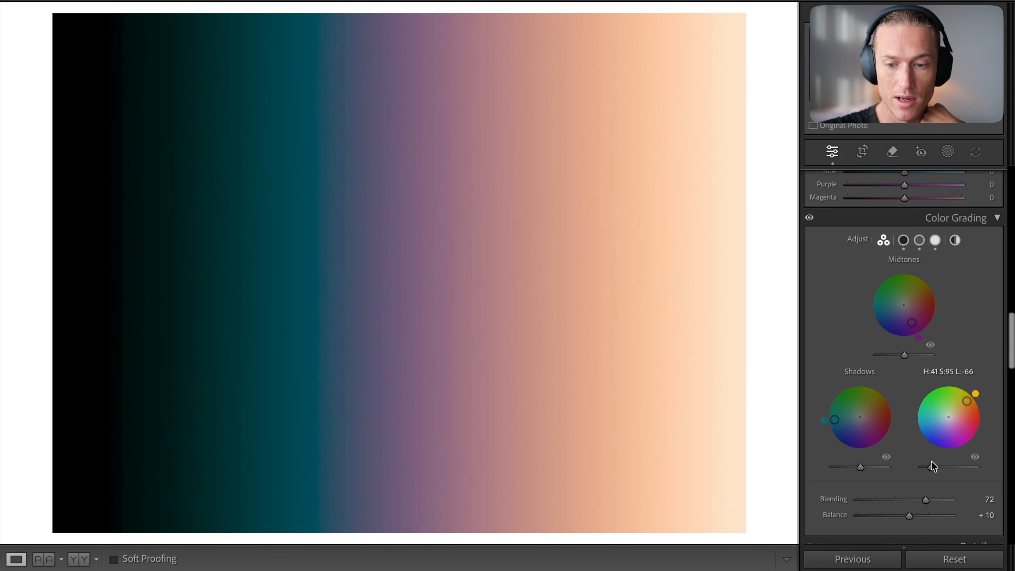
Return the highlights luminance in the color grading to the neutral middle of its range
scroll(939, 312, up, 15)
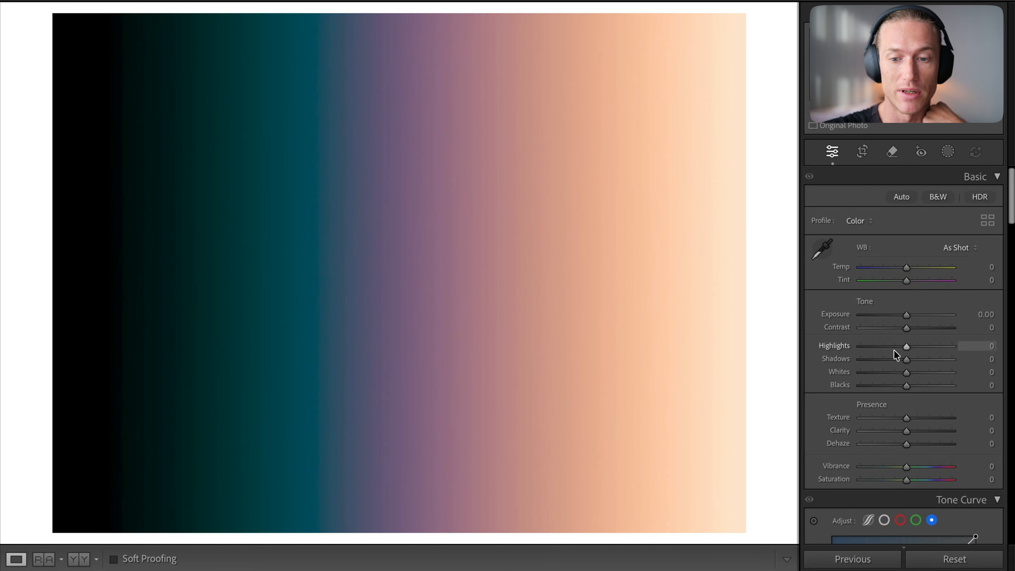
scroll(949, 360, down, 10)
scroll(947, 387, down, 10)
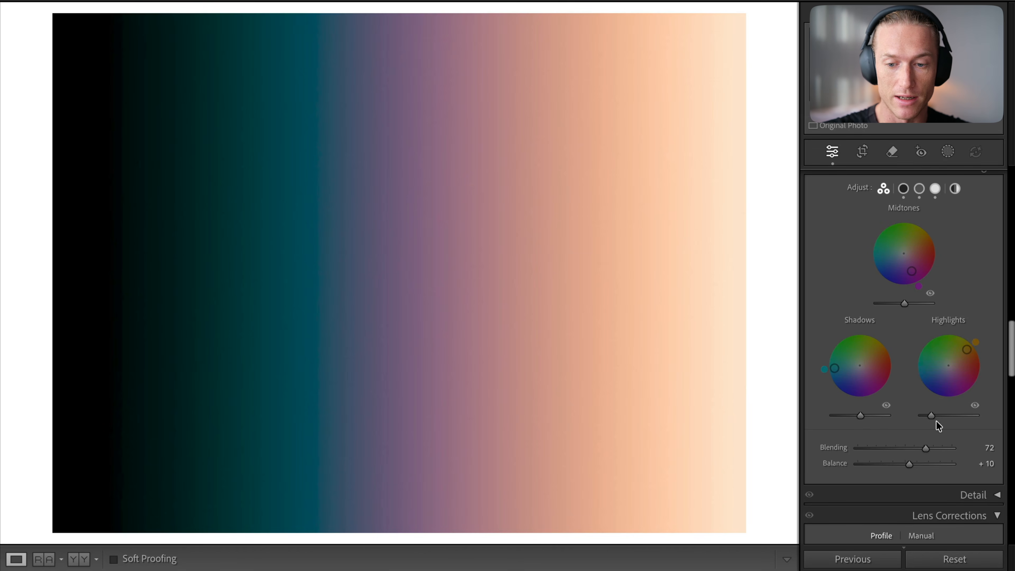
drag(934, 414, 950, 415)
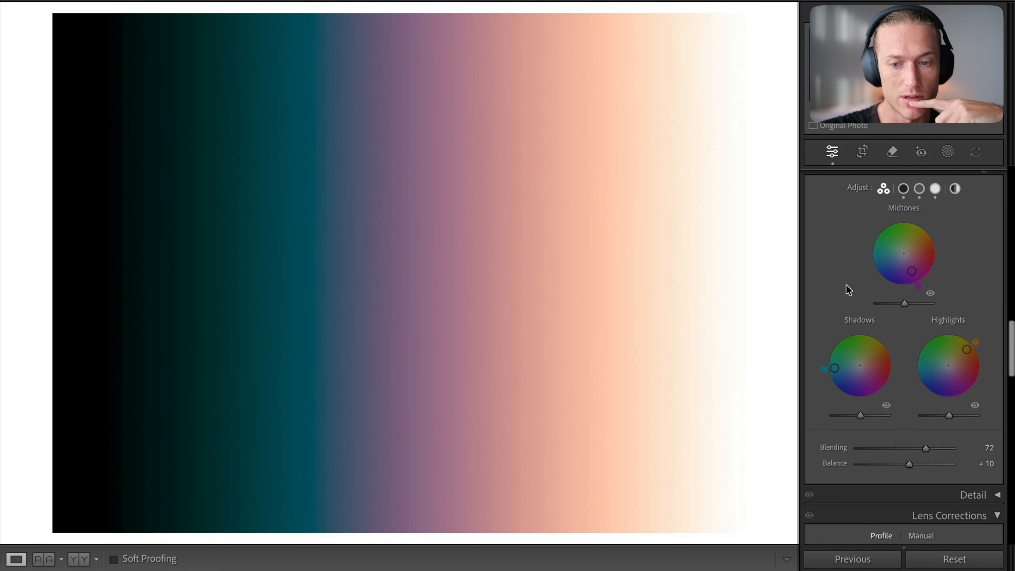
Compare the gradient with the midtones grading hidden and shown again, and toggle the visibility of the shadows grading
scroll(859, 360, up, 10)
scroll(877, 449, up, 10)
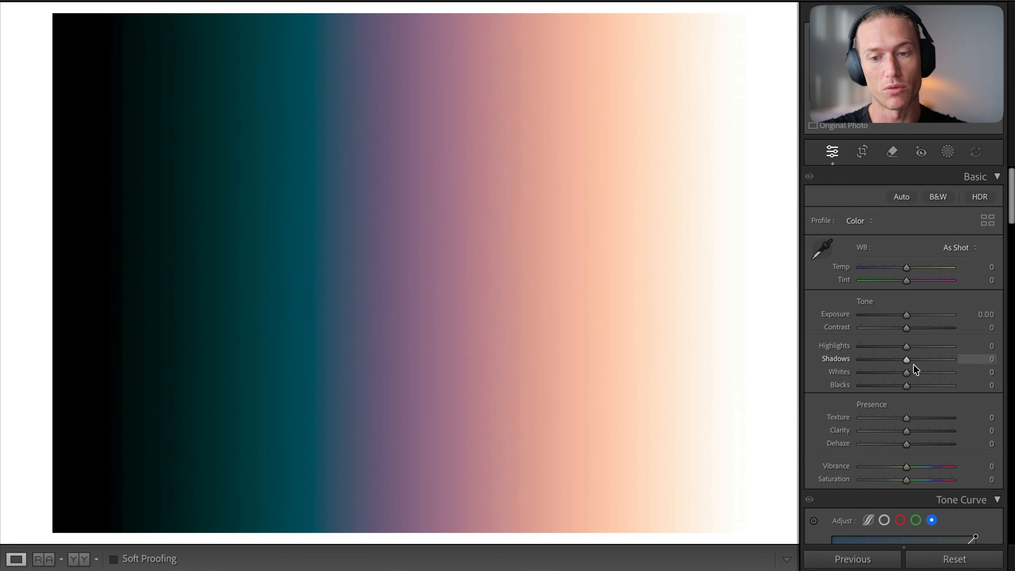
scroll(885, 482, down, 5)
scroll(864, 345, up, 2)
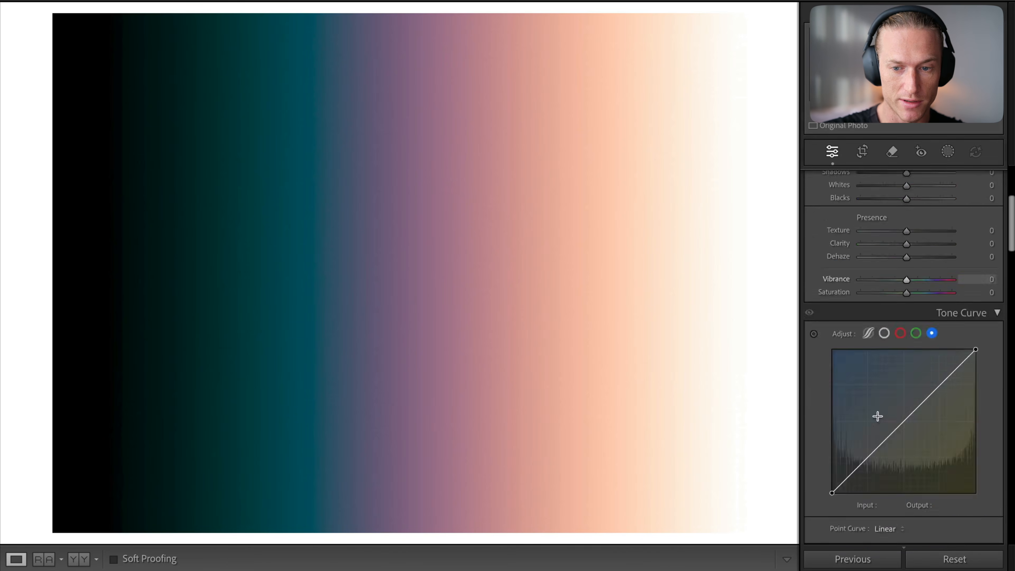
scroll(877, 415, down, 6)
scroll(880, 418, down, 5)
click(931, 315)
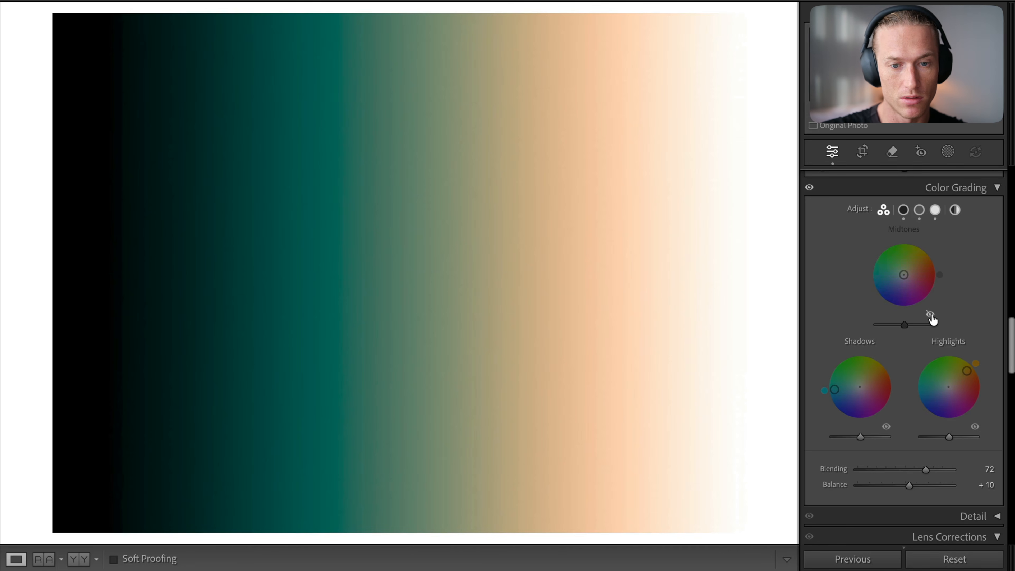
click(930, 315)
click(887, 427)
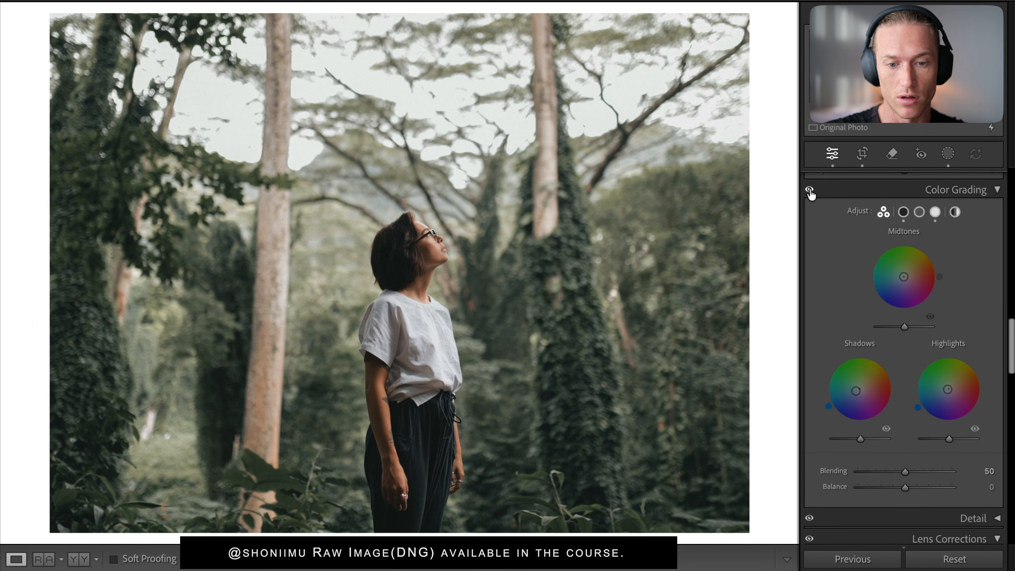
Try the forest photo with all edits reset and with the shadows and highlights tints cleared, undoing both changes
click(953, 559)
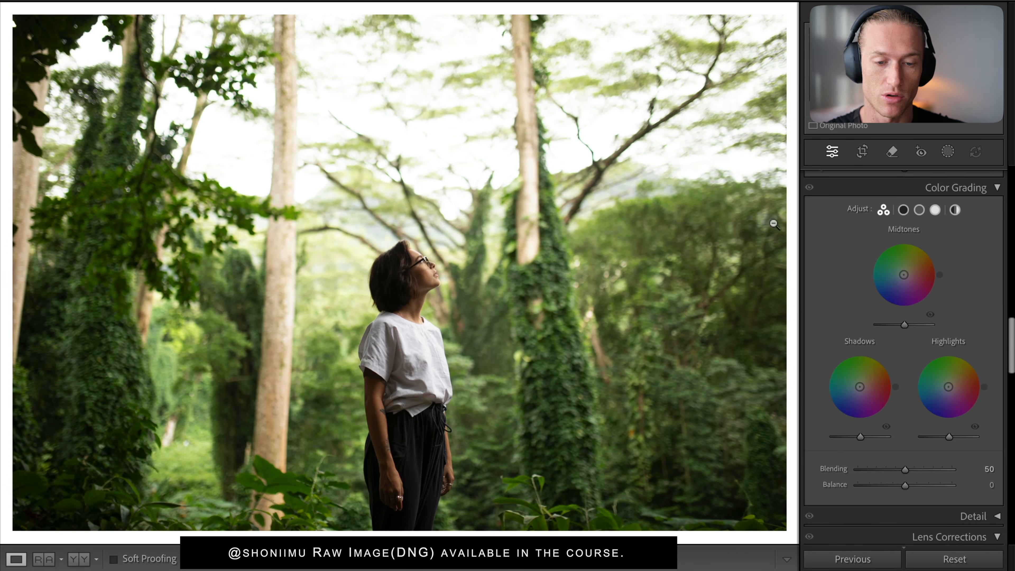
click(579, 331)
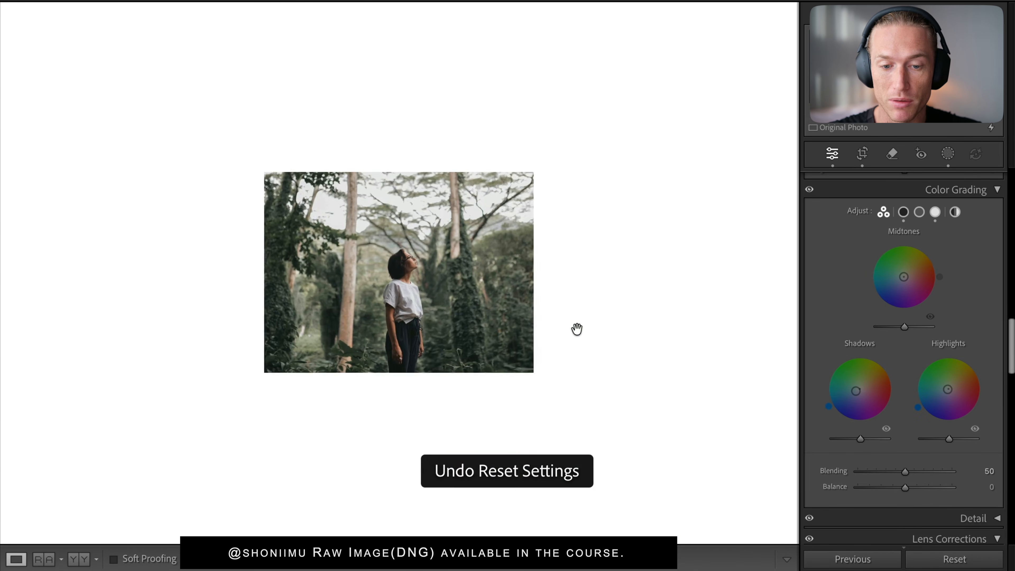
click(490, 326)
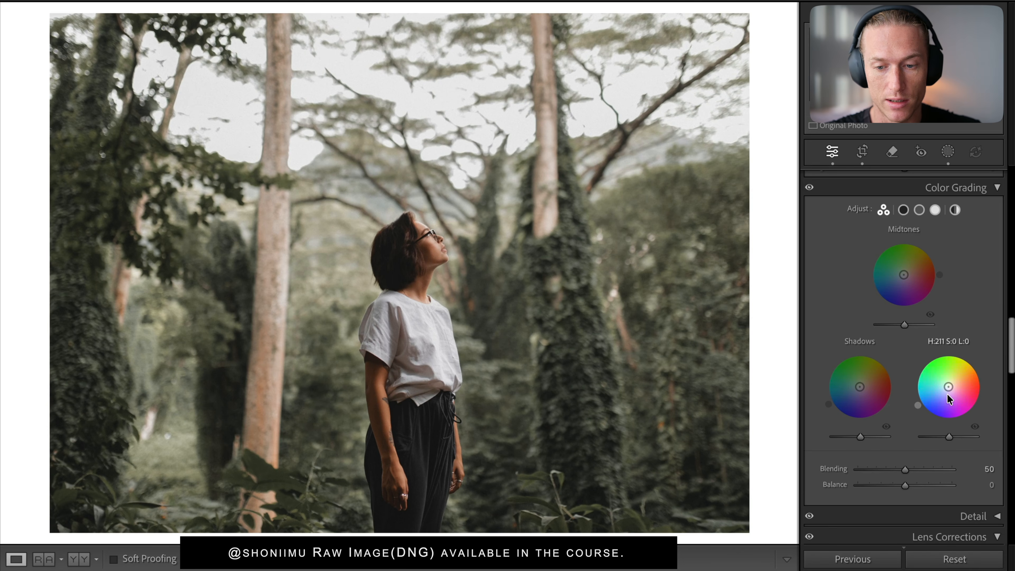
key(ctrl+z)
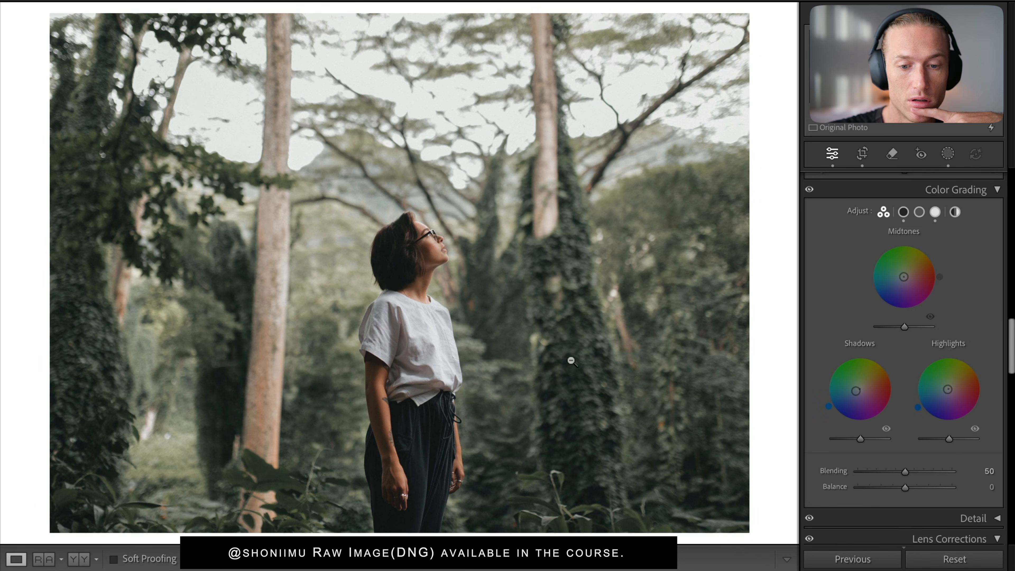
Review the forest photo's HSL hue, saturation and luminance adjustments together with its basic tone settings
scroll(937, 436, up, 10)
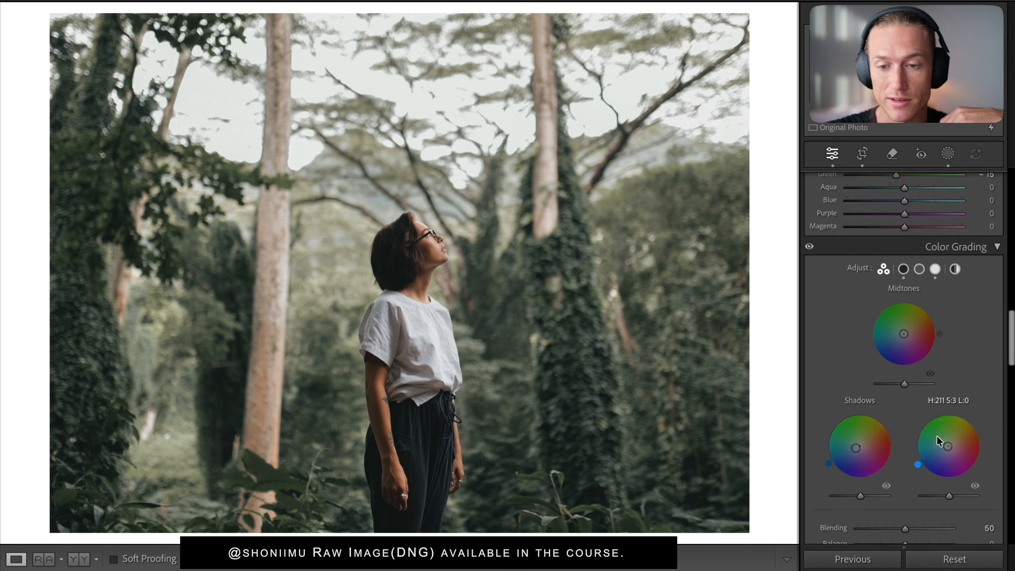
scroll(937, 436, down, 5)
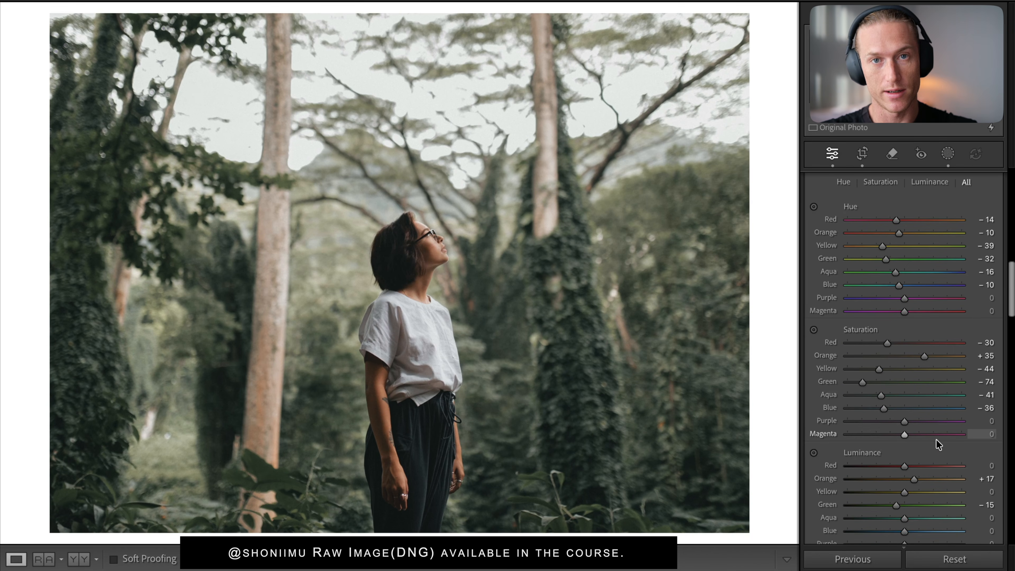
scroll(931, 436, down, 2)
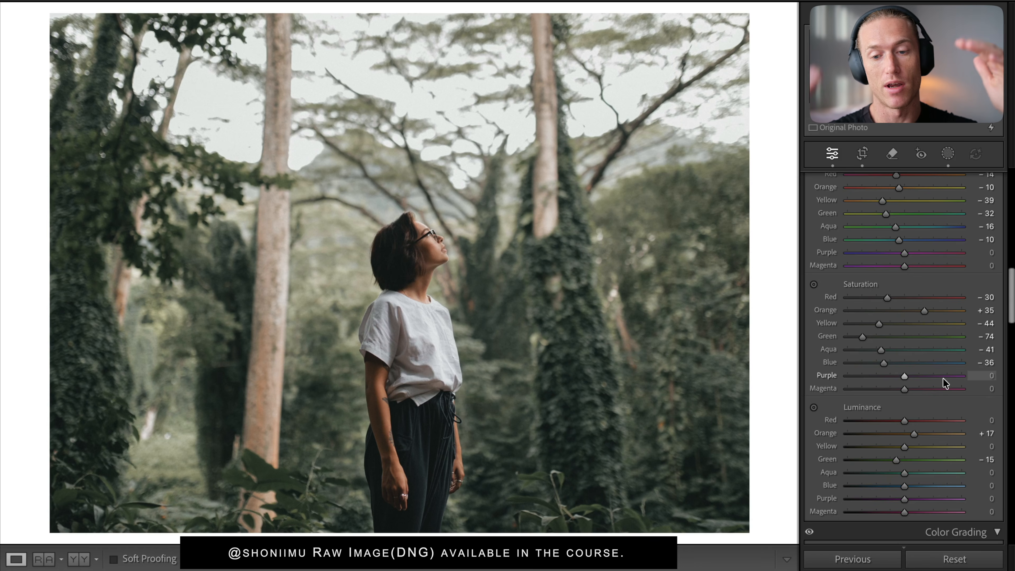
scroll(934, 284, up, 20)
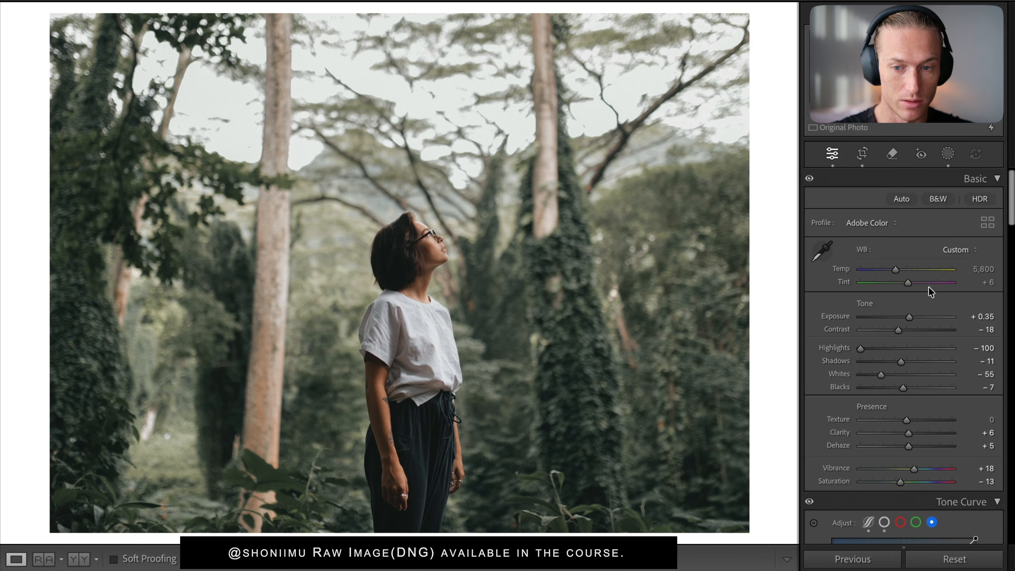
scroll(934, 294, down, 12)
scroll(860, 403, down, 5)
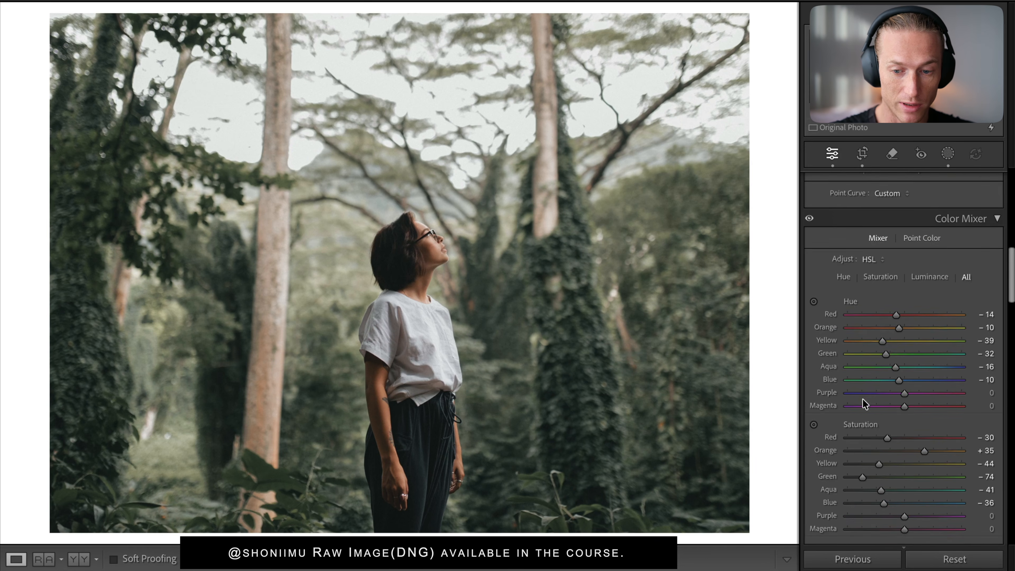
scroll(922, 227, down, 2)
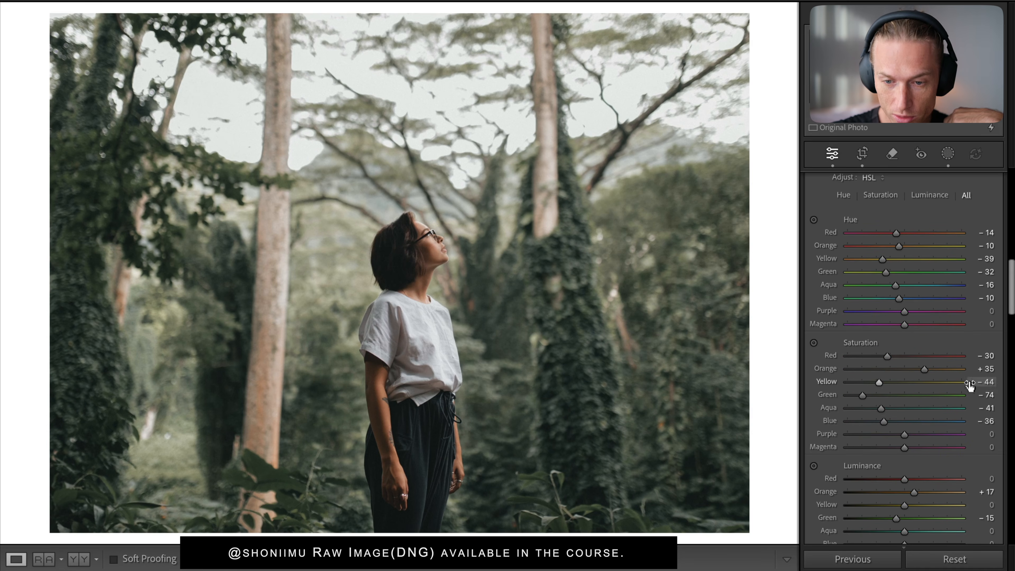
Try raising the forest photo's green saturation to +3 and undo the change
scroll(967, 386, down, 1)
drag(863, 377, 902, 380)
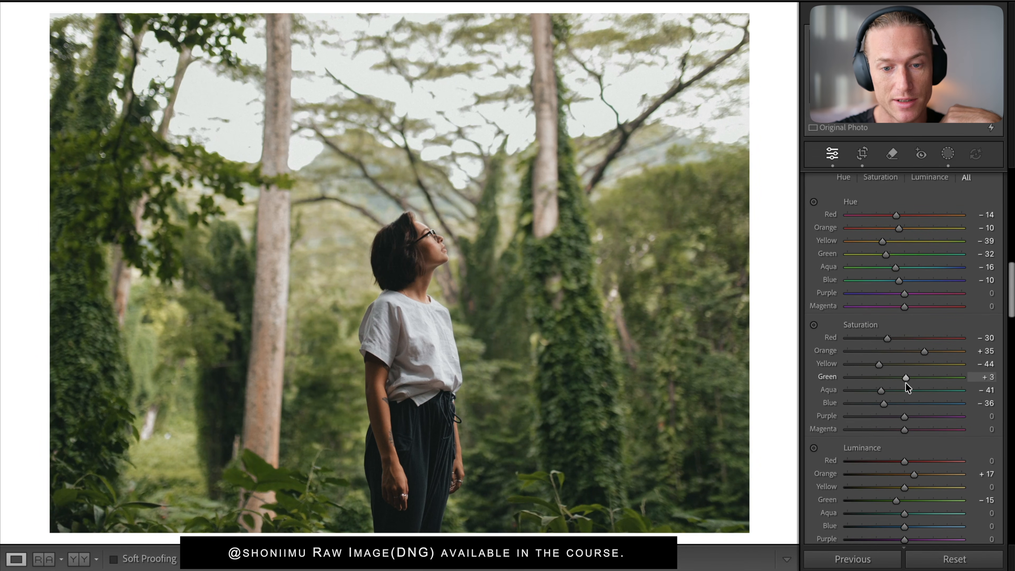
key(ctrl+z)
key(ctrl+z)
Try shifting the forest photo's green hue to +33 and undo the change
scroll(983, 403, down, 4)
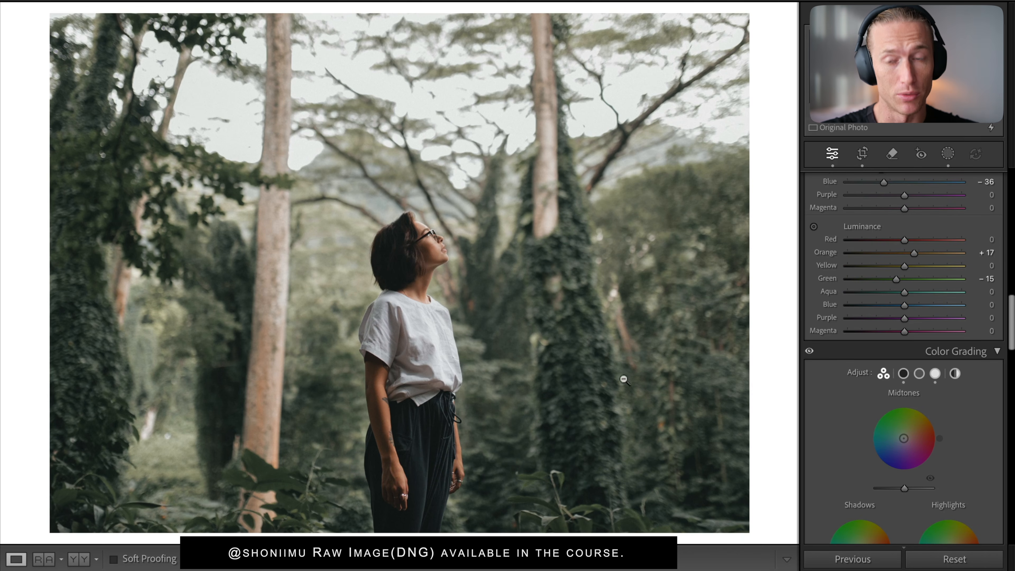
scroll(925, 331, up, 5)
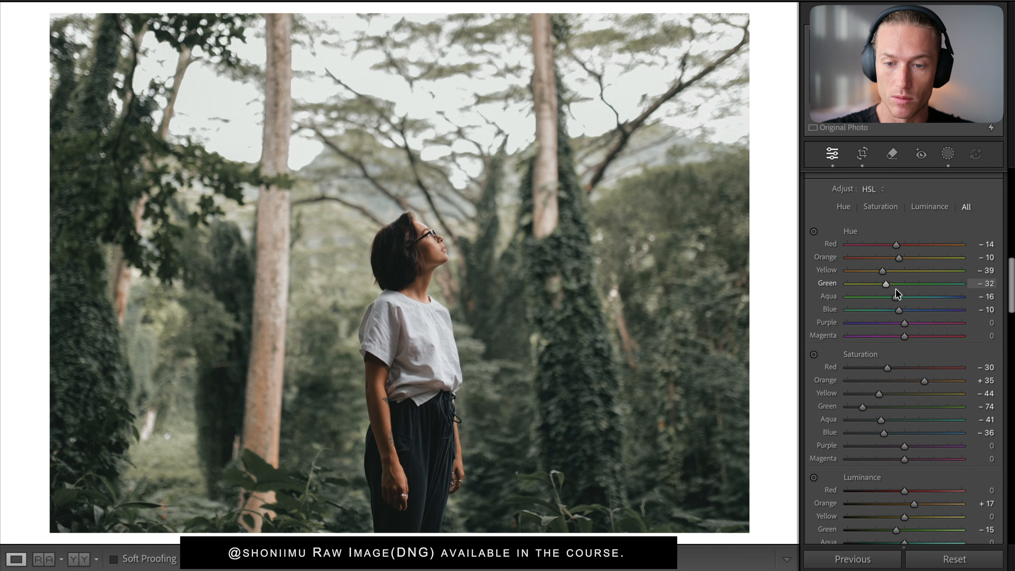
mouse_move(885, 283)
mouse_down()
mouse_move(858, 284)
mouse_move(901, 291)
mouse_up()
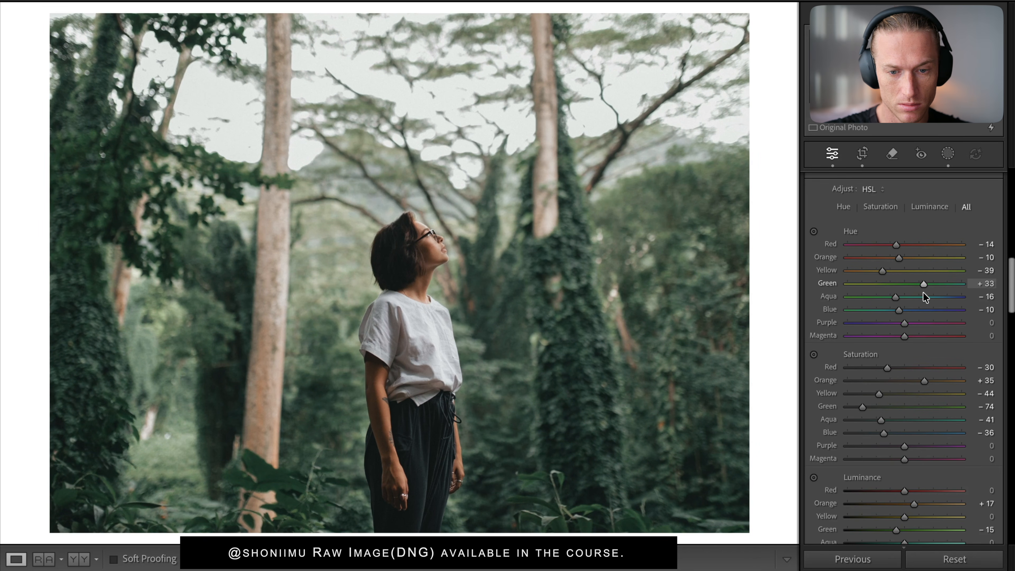
scroll(924, 292, down, 5)
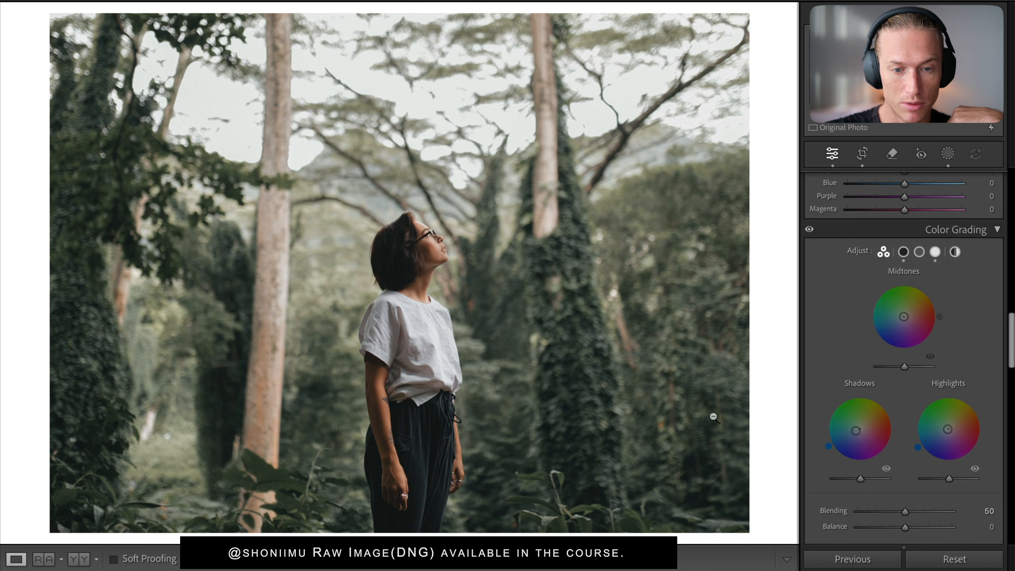
Try a stronger orange saturation on the forest photo and undo the change
scroll(916, 454, up, 10)
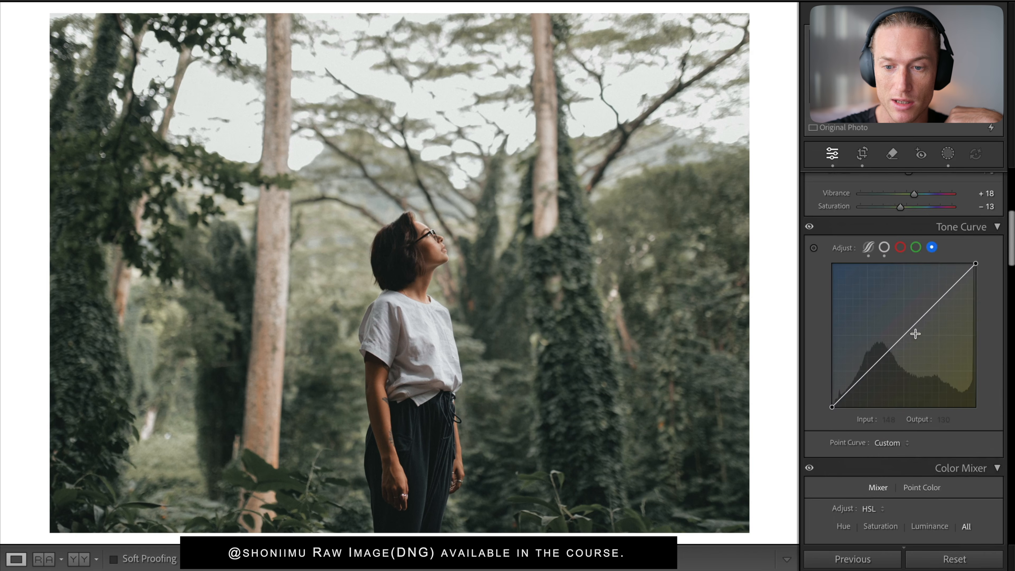
scroll(916, 454, down, 6)
scroll(916, 454, up, 3)
scroll(916, 455, up, 1)
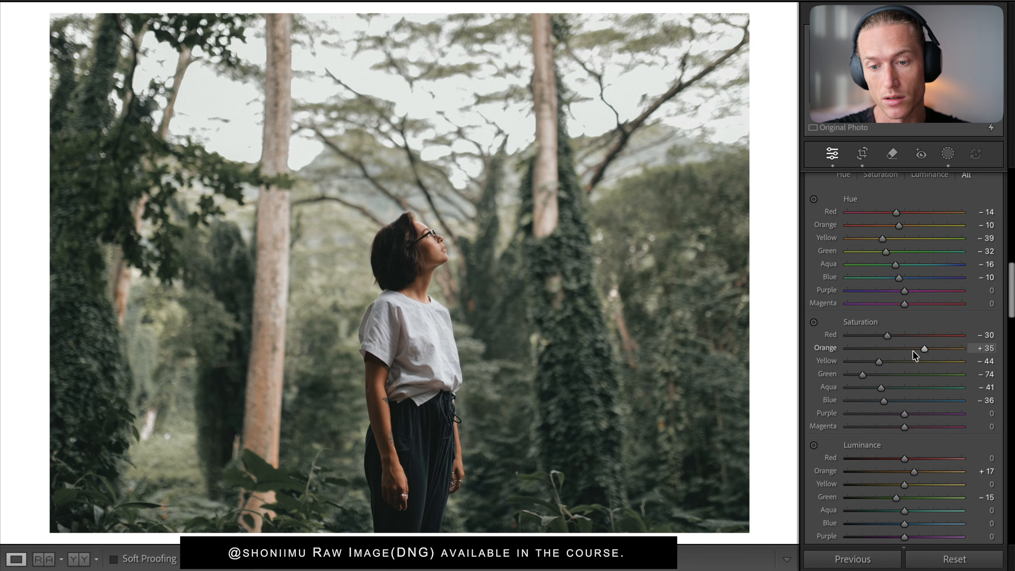
drag(924, 347, 950, 353)
key(ctrl+z)
Show the photo beside the grid of reference images in Reference view and switch to the portrait among the leaves
key(shift+r)
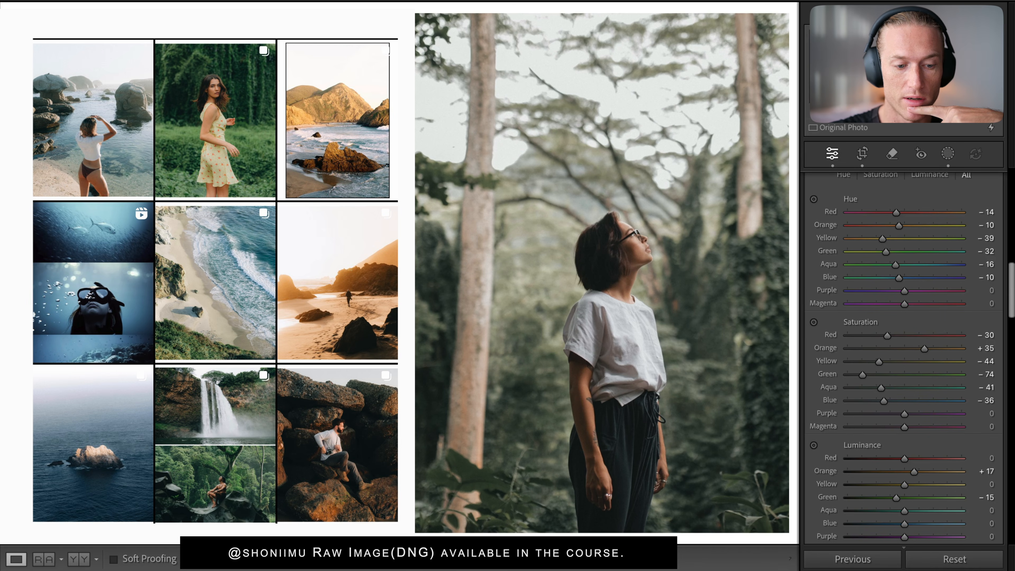
key(Right)
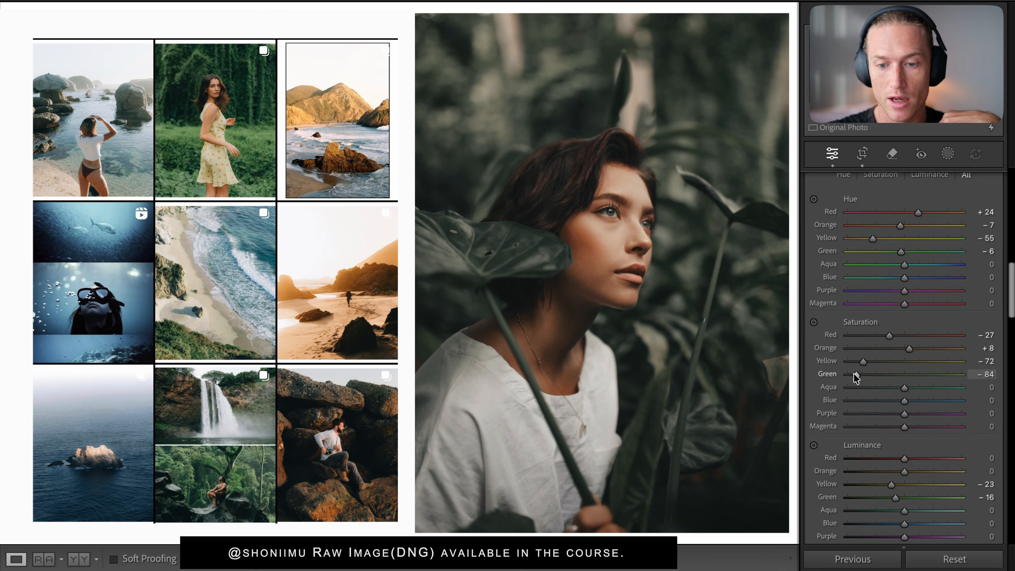
Try a lower green saturation and a neutral shadows wheel on the portrait, undoing both changes
mouse_move(856, 375)
mouse_down()
mouse_move(911, 375)
mouse_move(845, 374)
mouse_up()
scroll(842, 390, down, 10)
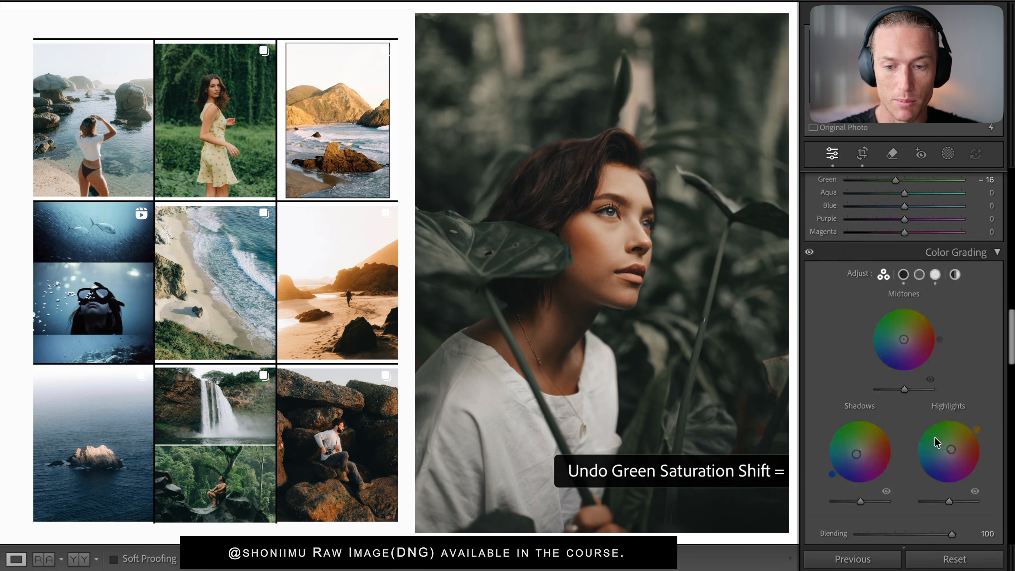
scroll(906, 380, up, 5)
scroll(906, 381, down, 3)
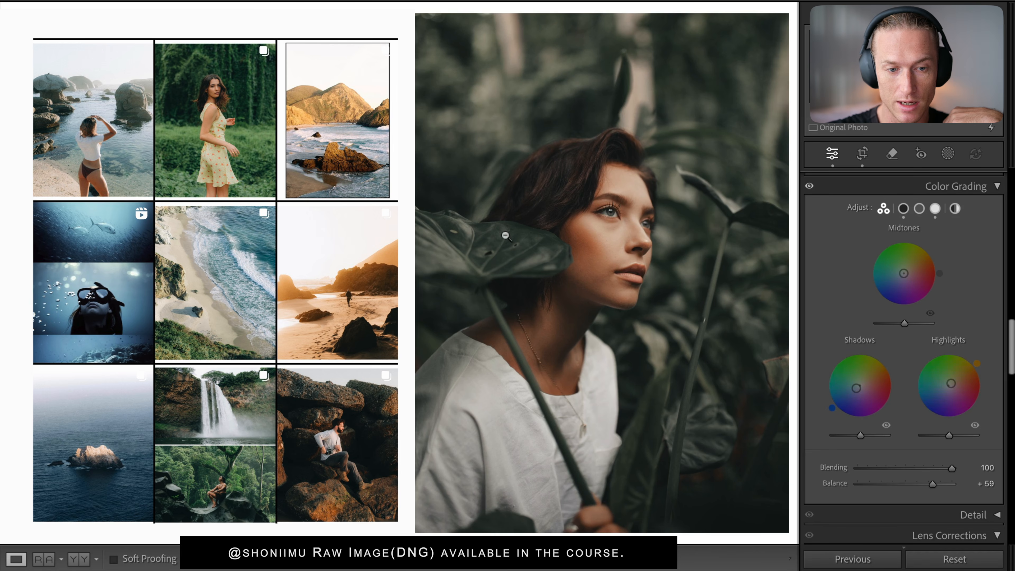
double_click(856, 387)
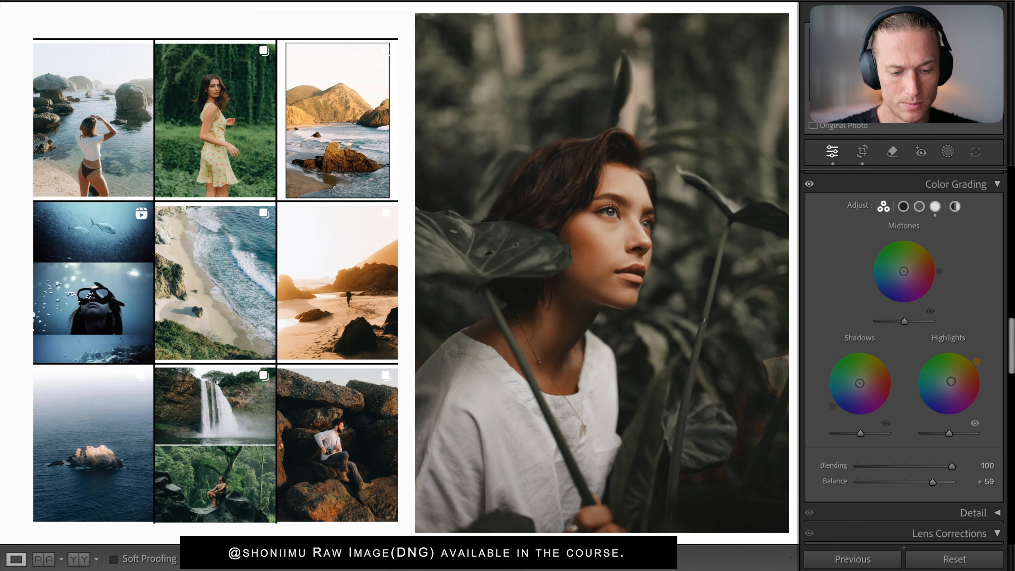
key(ctrl+z)
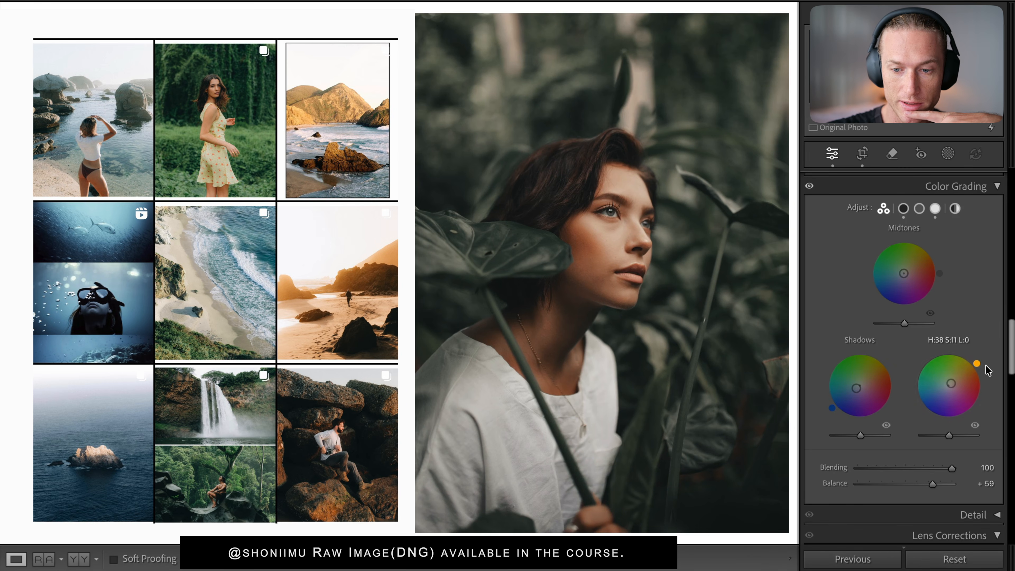
Check the portrait at a reduced size and slightly strengthen the blue tint of its shadows in the color grading
click(606, 242)
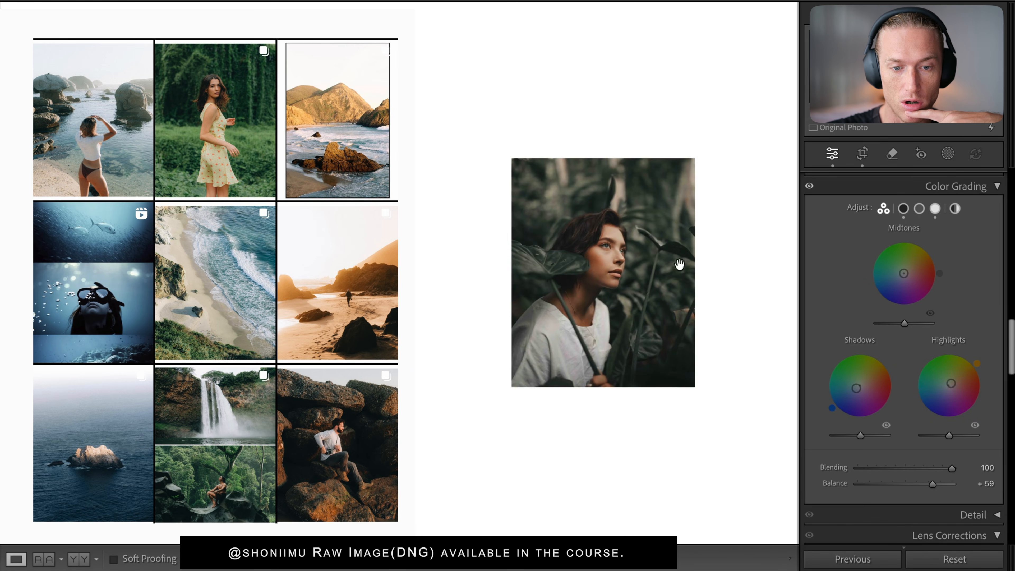
click(611, 266)
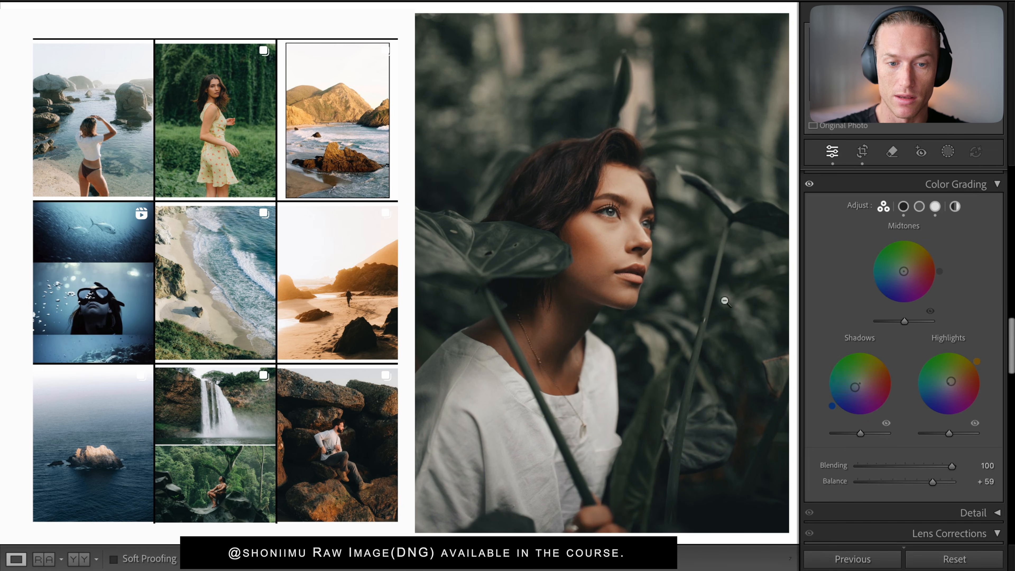
drag(854, 387, 852, 390)
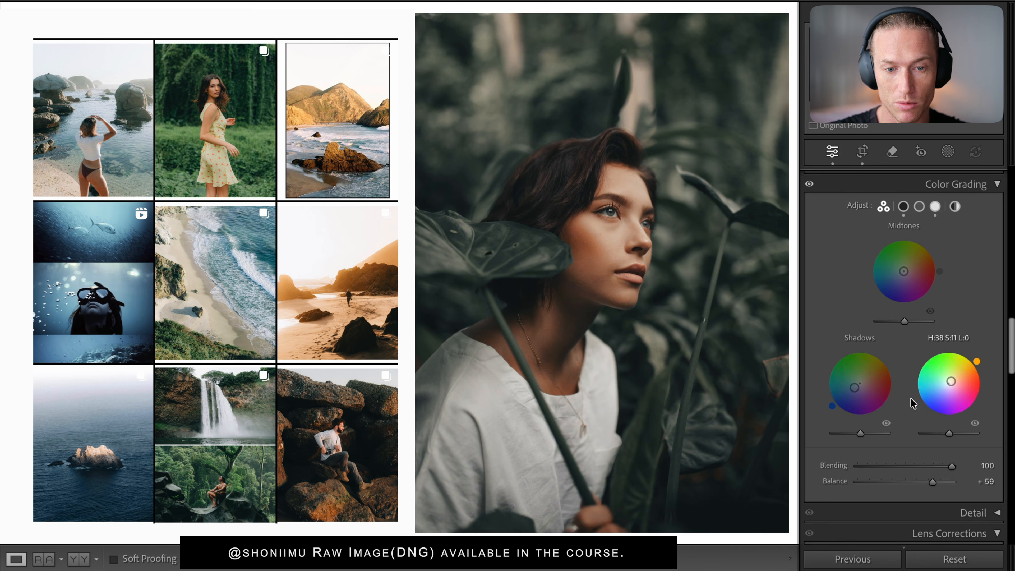
Raise the portrait's orange saturation to +58 in the HSL color mixer
scroll(934, 368, up, 8)
scroll(934, 368, up, 1)
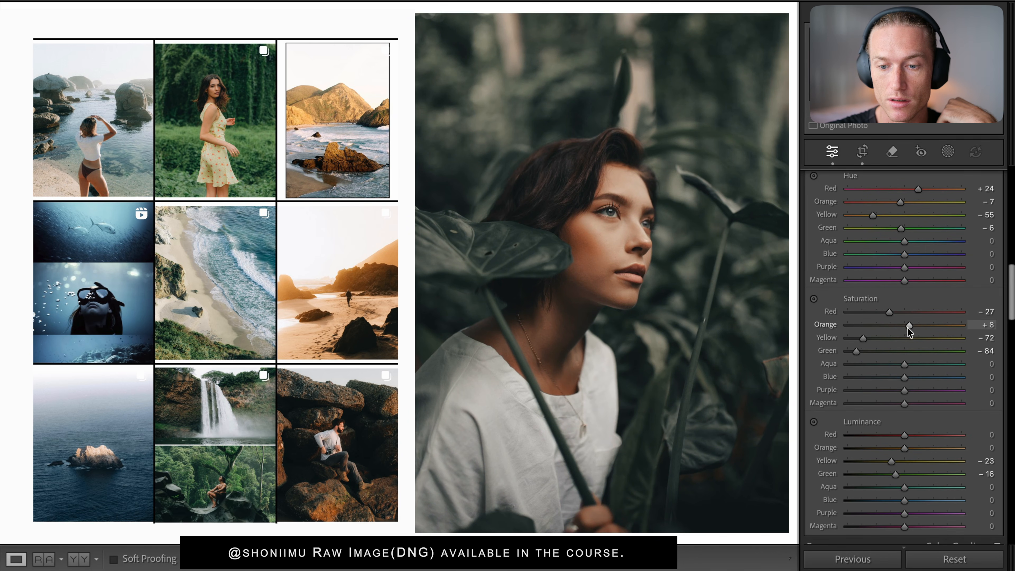
drag(933, 326, 936, 327)
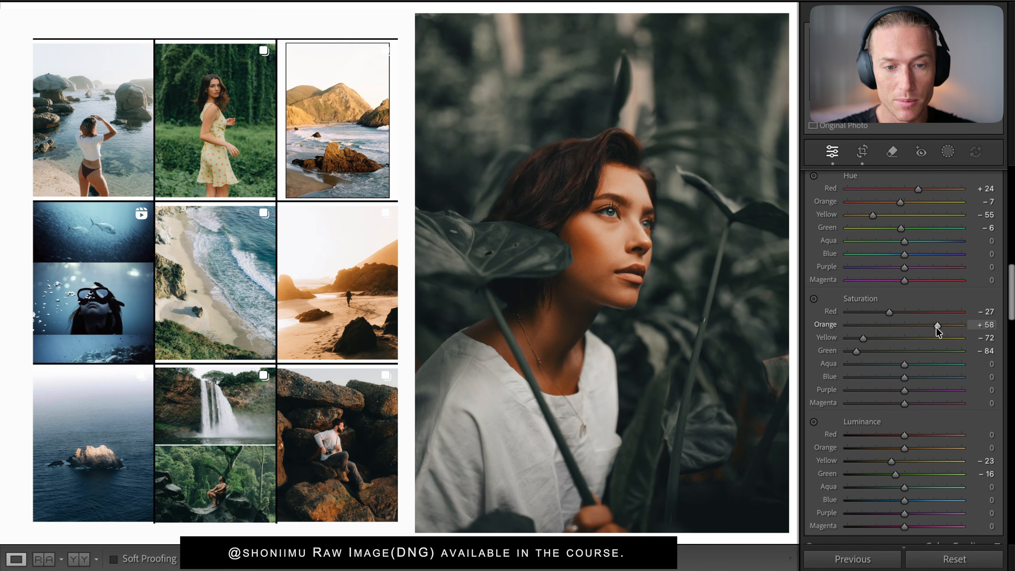
Undo the portrait's orange saturation boost, and after trying a neutral green saturation, undo the green changes back to -44
key(ctrl+z)
double_click(856, 351)
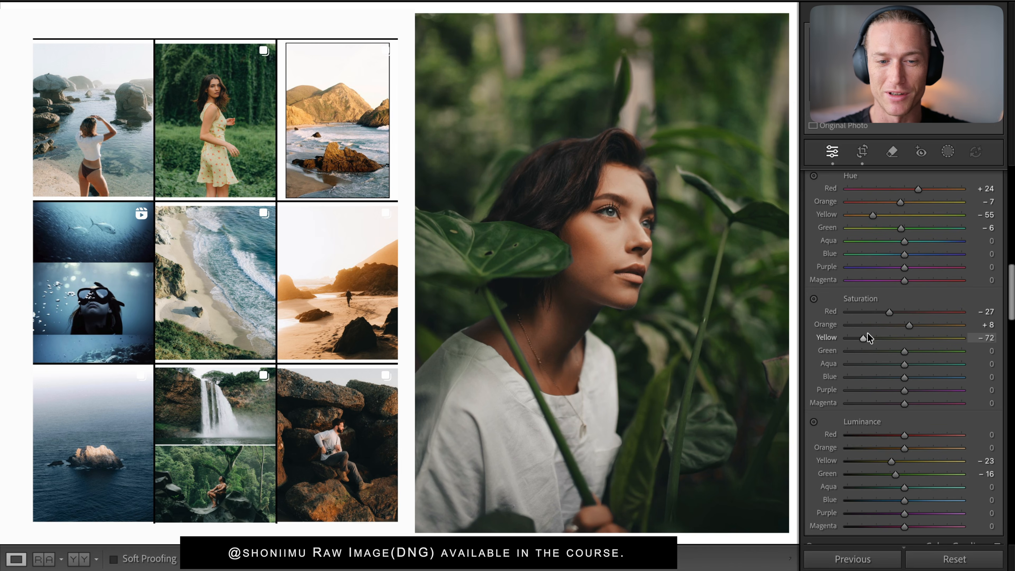
key(ctrl+z)
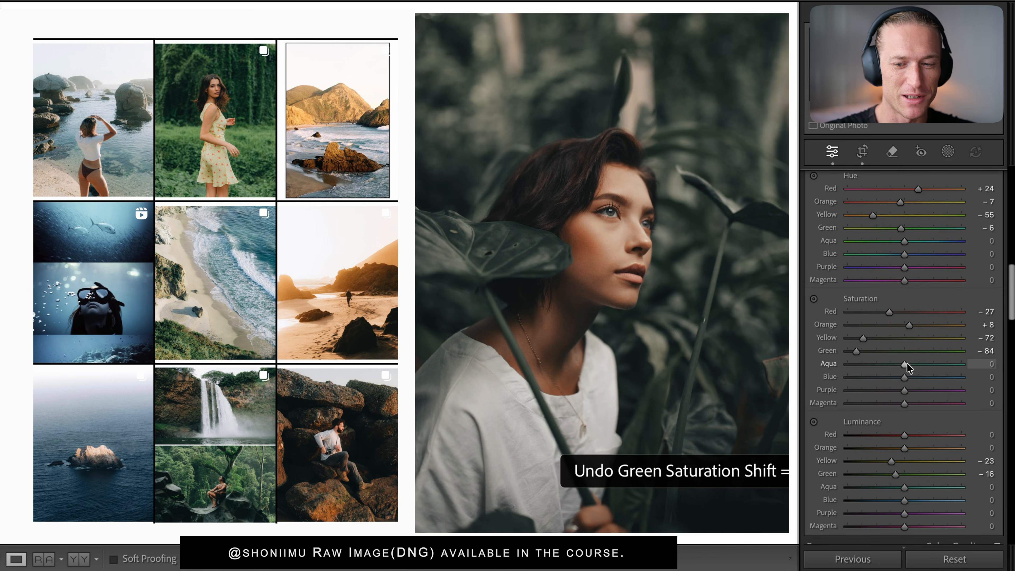
key(ctrl+z)
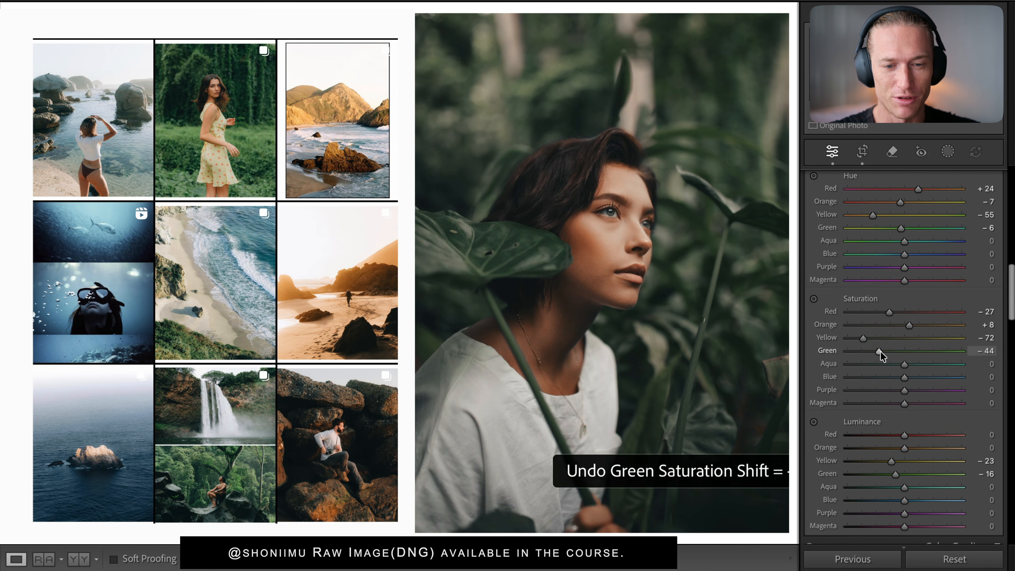
Switch to the photo of the woman by the ocean pool and compare it with and without its color grading
scroll(879, 354, up, 4)
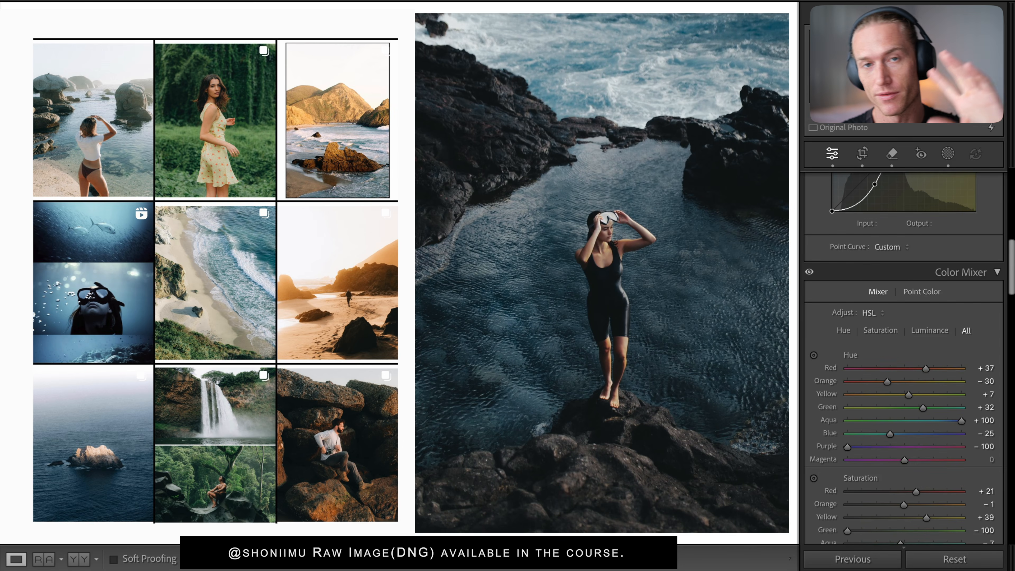
scroll(940, 431, down, 10)
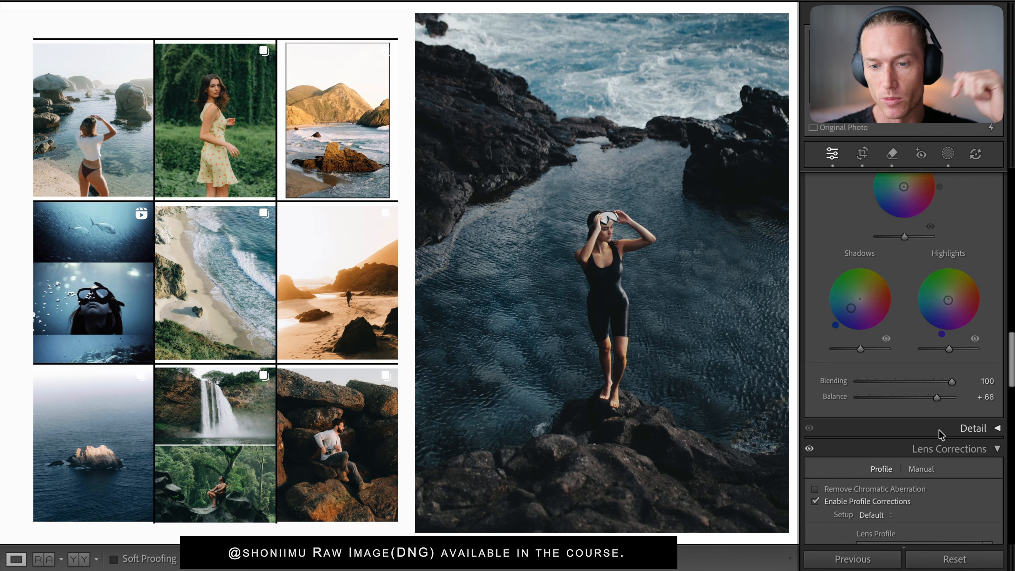
scroll(940, 434, up, 3)
scroll(940, 435, up, 1)
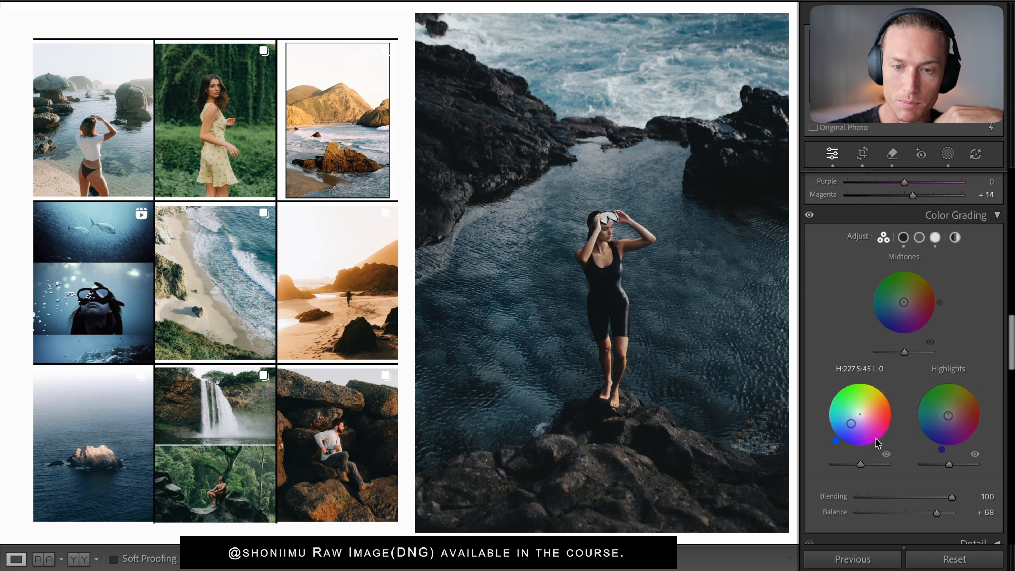
click(809, 216)
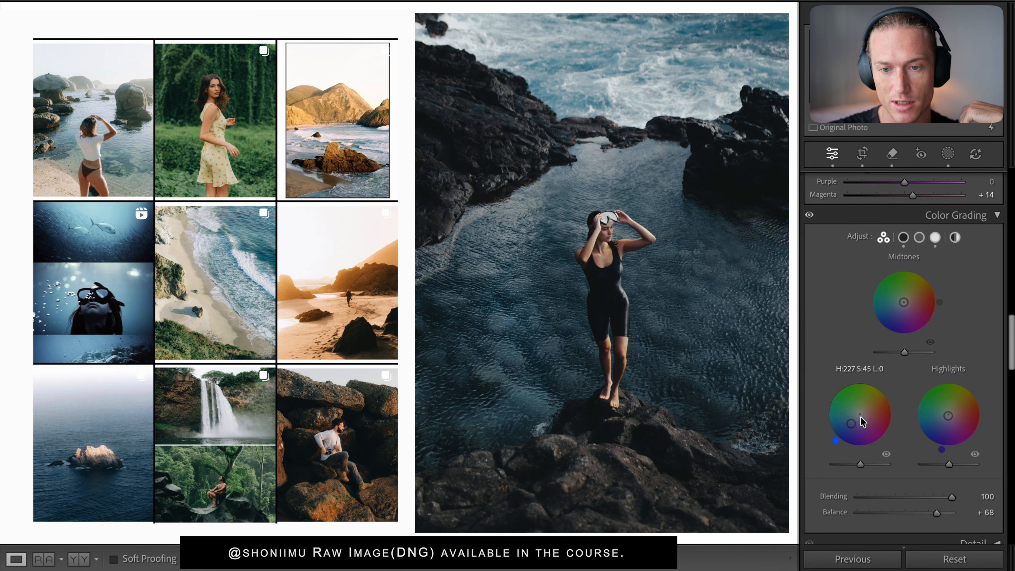
Try neutral shadows and highlights wheels on the ocean pool photo, undoing both changes
double_click(851, 423)
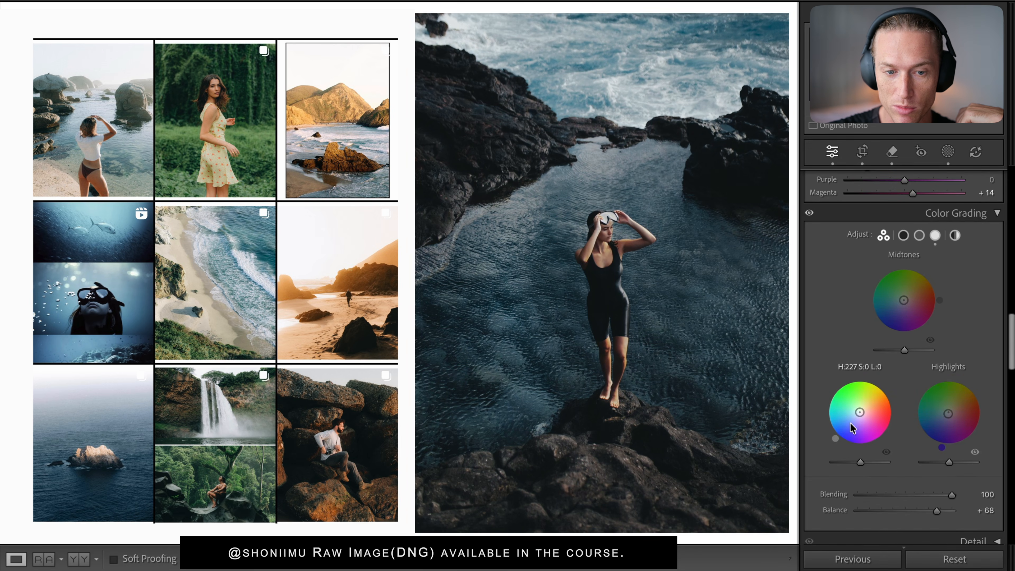
double_click(955, 417)
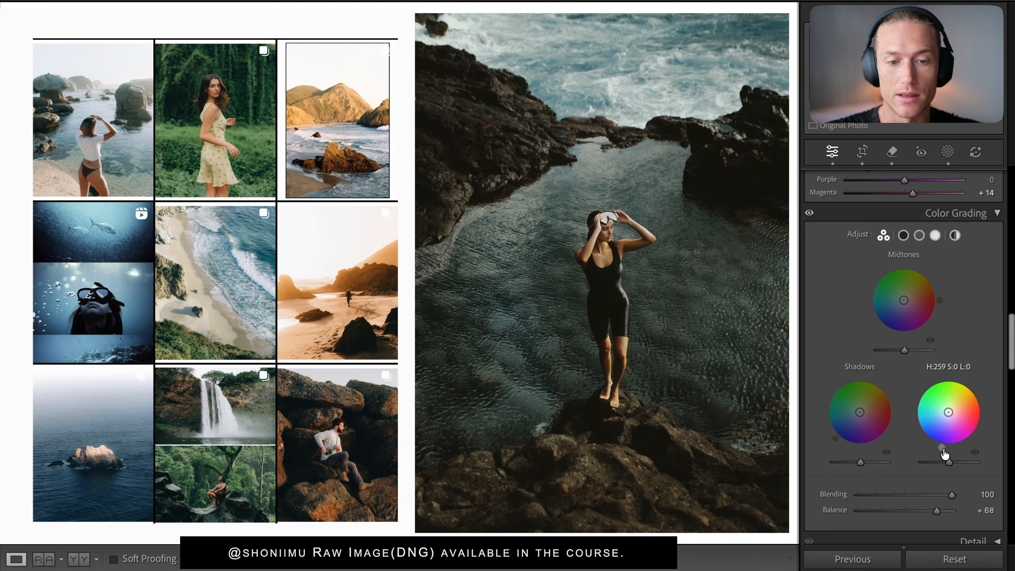
key(ctrl+z)
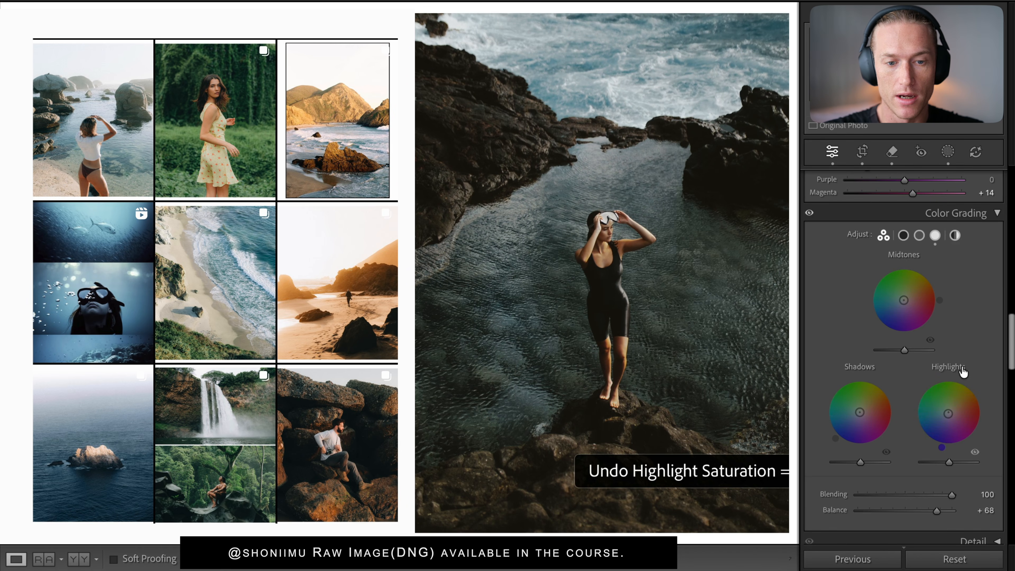
key(ctrl+z)
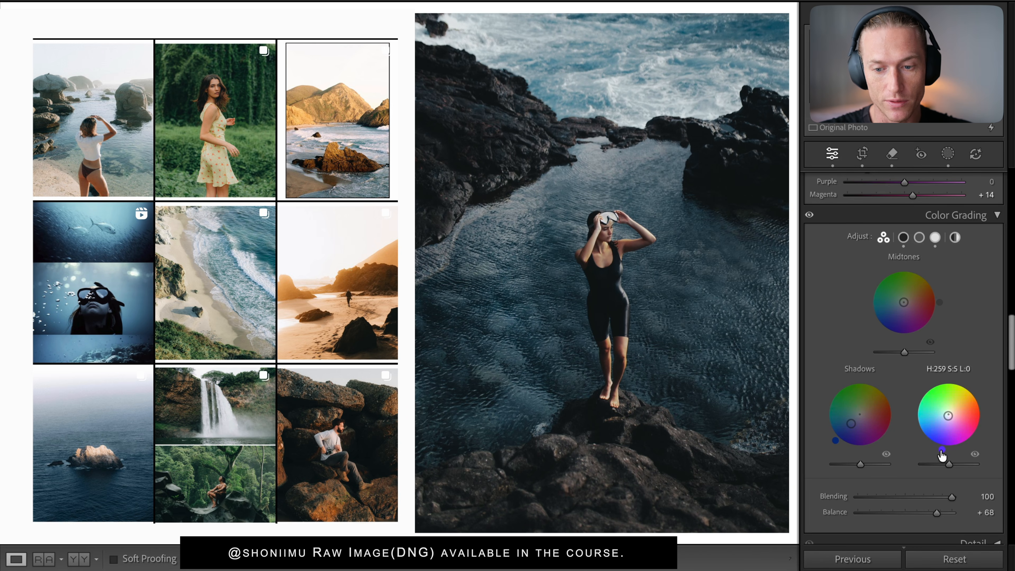
Try a teal highlights tint in the ocean pool photo's color grading and check the photo at a reduced size
drag(940, 449, 912, 411)
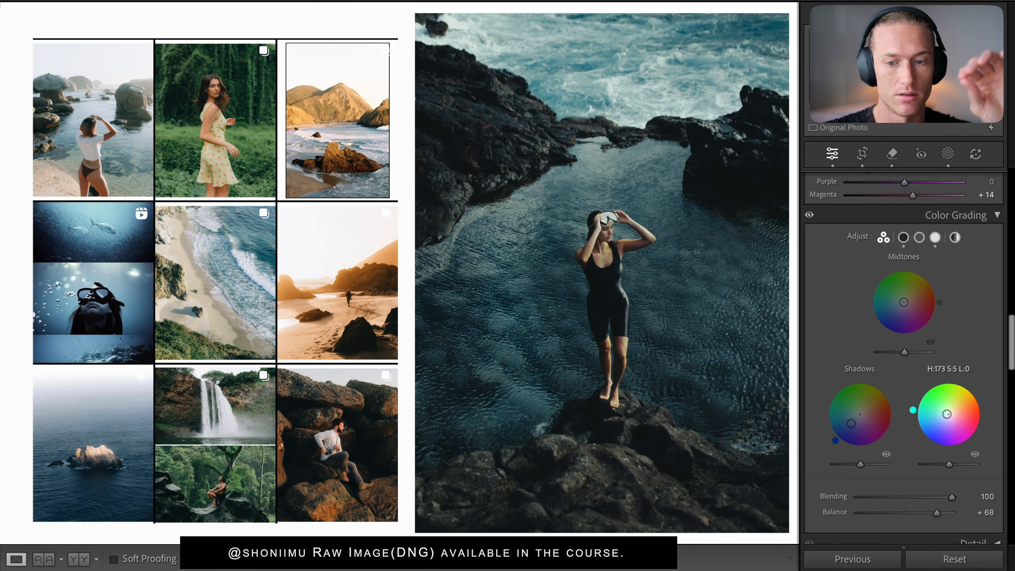
mouse_move(913, 411)
mouse_down()
mouse_move(941, 449)
mouse_move(913, 415)
mouse_up()
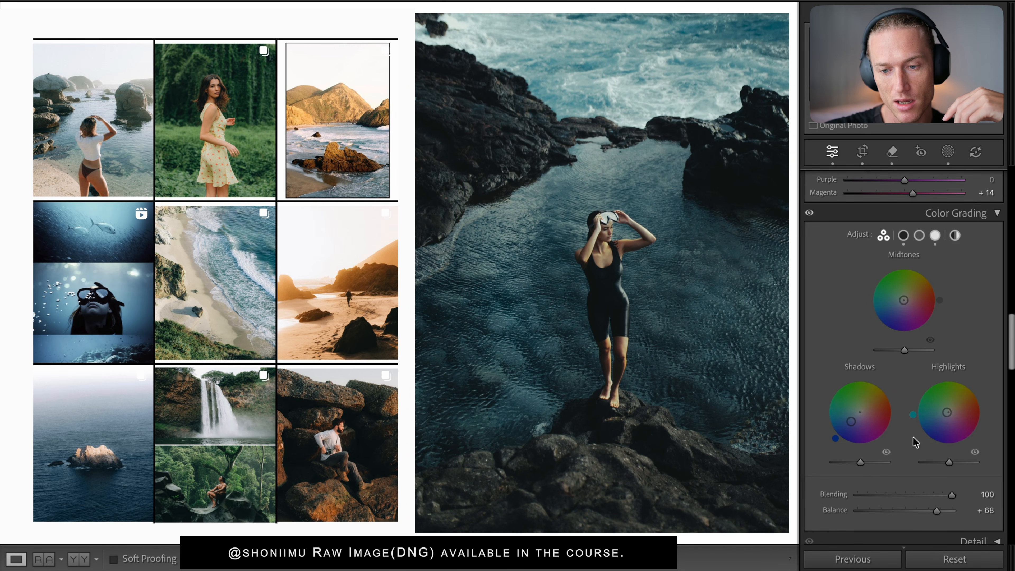
key(super+minus)
key(super+minus)
click(608, 230)
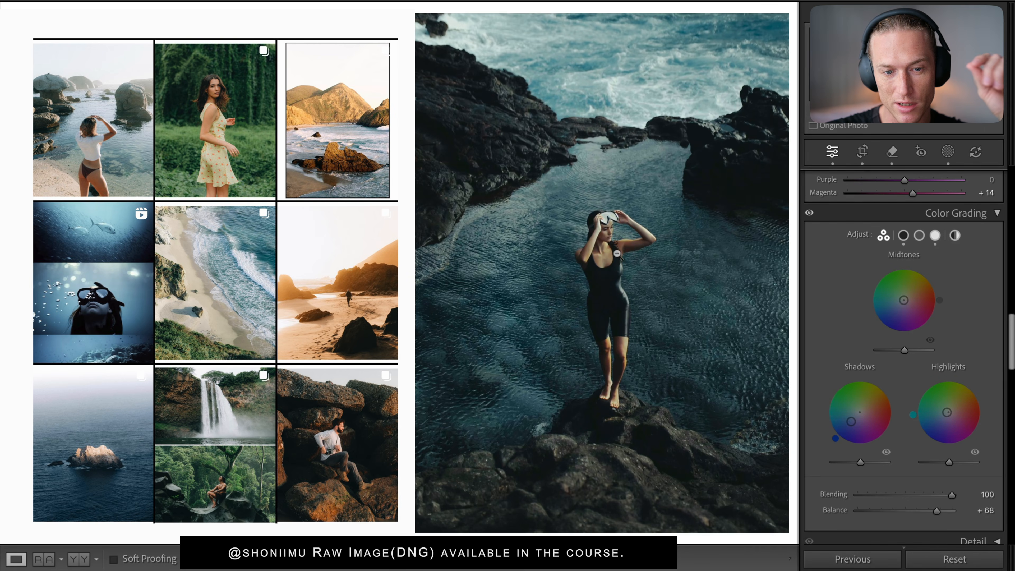
click(617, 253)
click(608, 255)
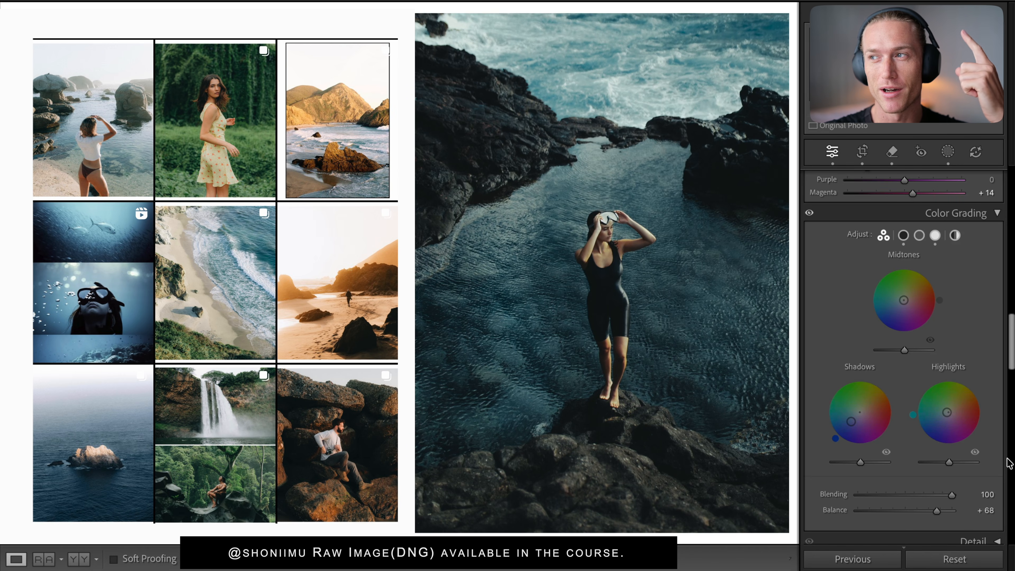
Shift the ocean pool photo's highlights tint to violet at hue 269 in the color grading
drag(913, 415, 945, 447)
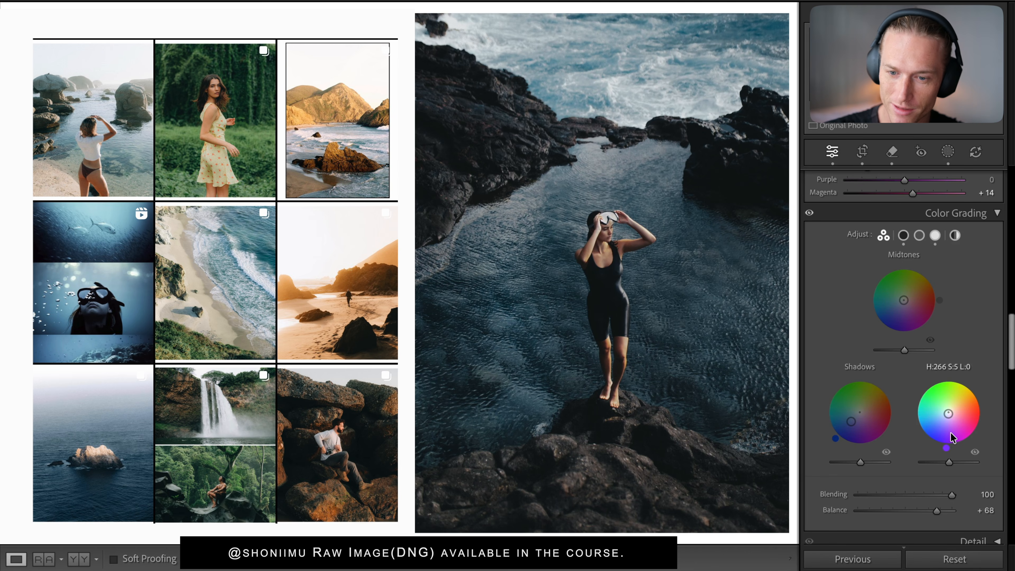
drag(946, 448, 948, 448)
scroll(947, 439, up, 3)
scroll(947, 439, down, 3)
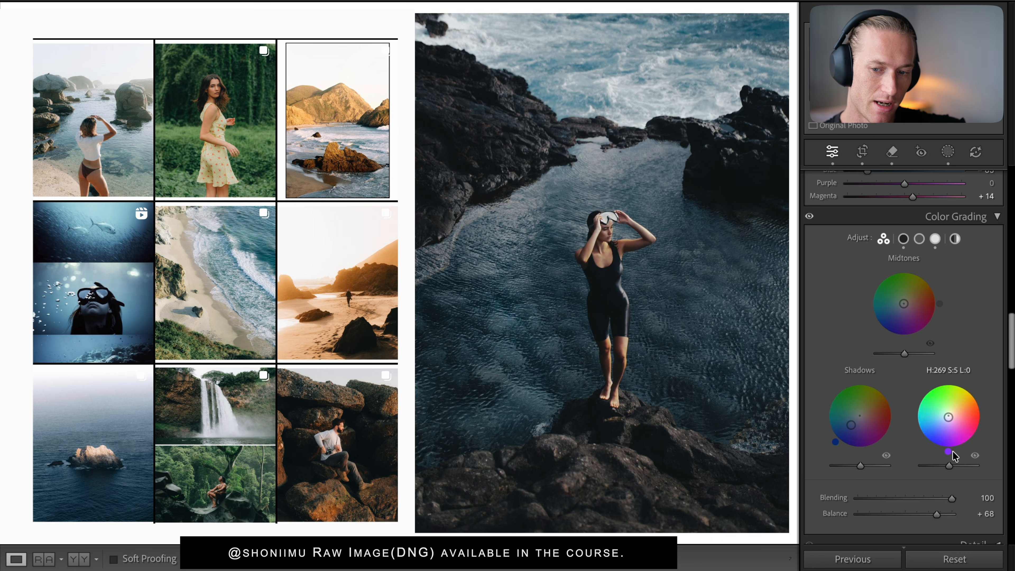
scroll(949, 372, down, 1)
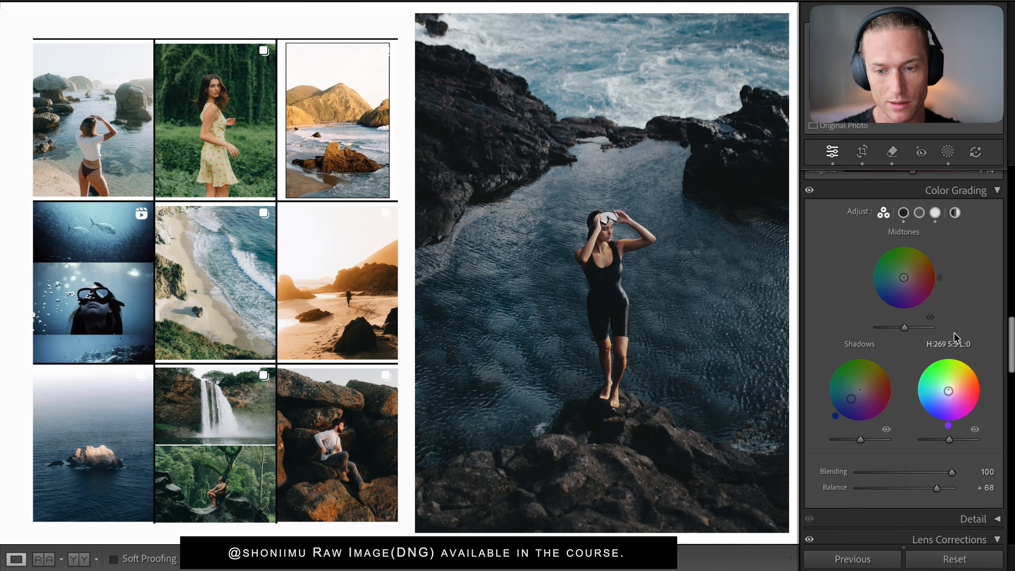
Raise the ocean pool photo's yellow saturation to +100 in the HSL color mixer
scroll(960, 287, up, 5)
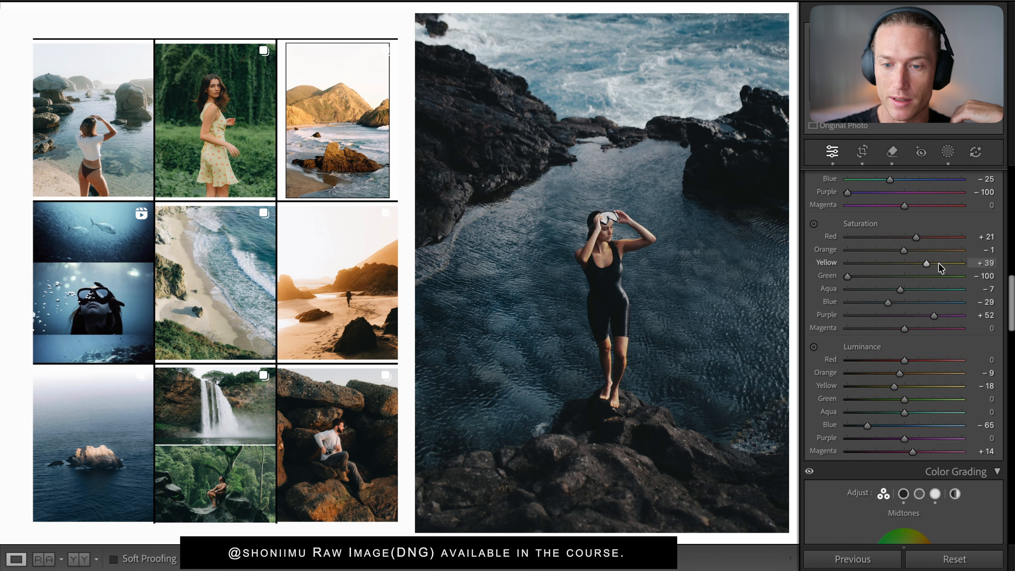
drag(970, 284, 453, 317)
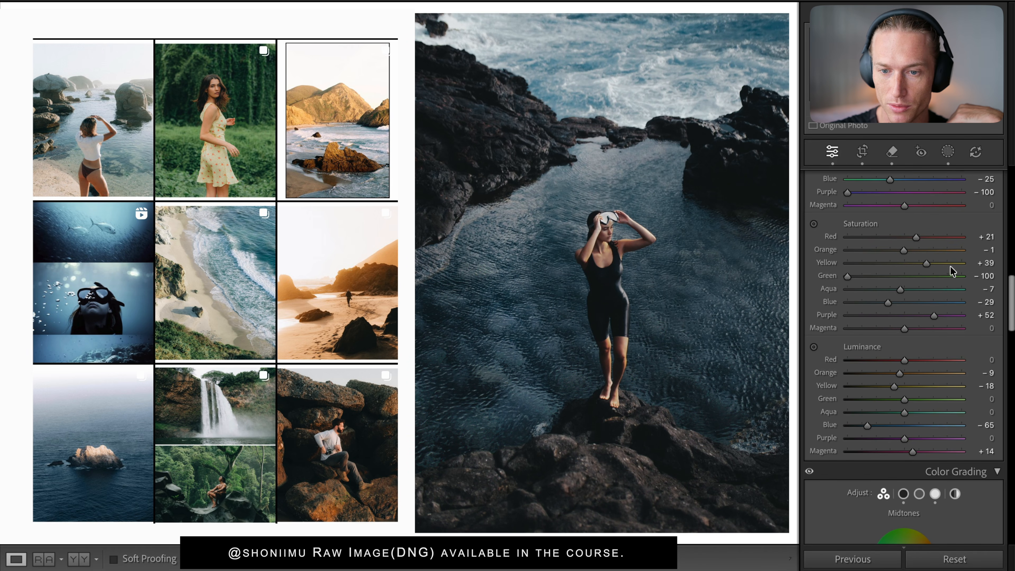
drag(927, 263, 967, 264)
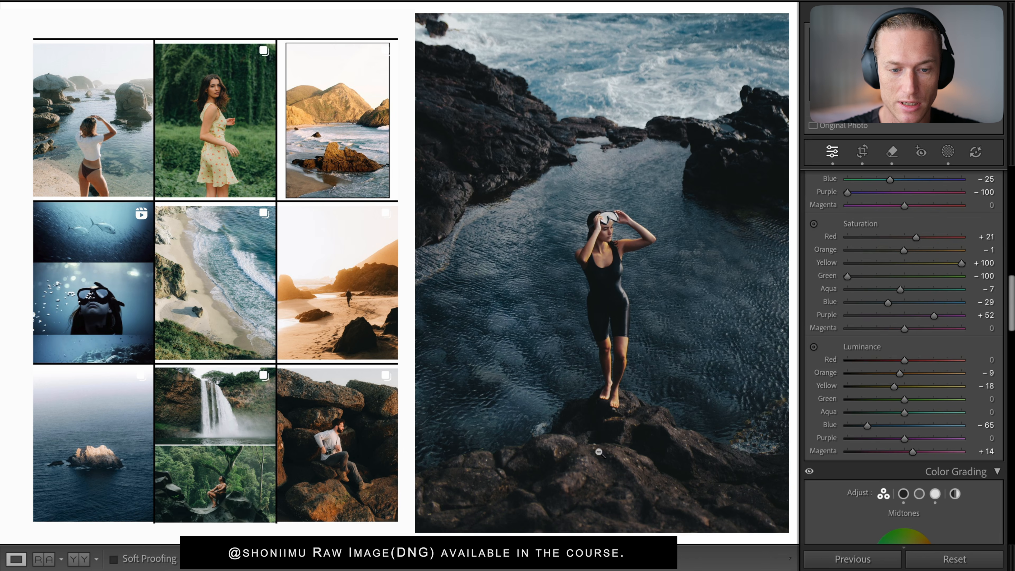
Review the ocean pool photo's basic and tone curve settings and switch to the portrait in the flower field
scroll(917, 355, up, 15)
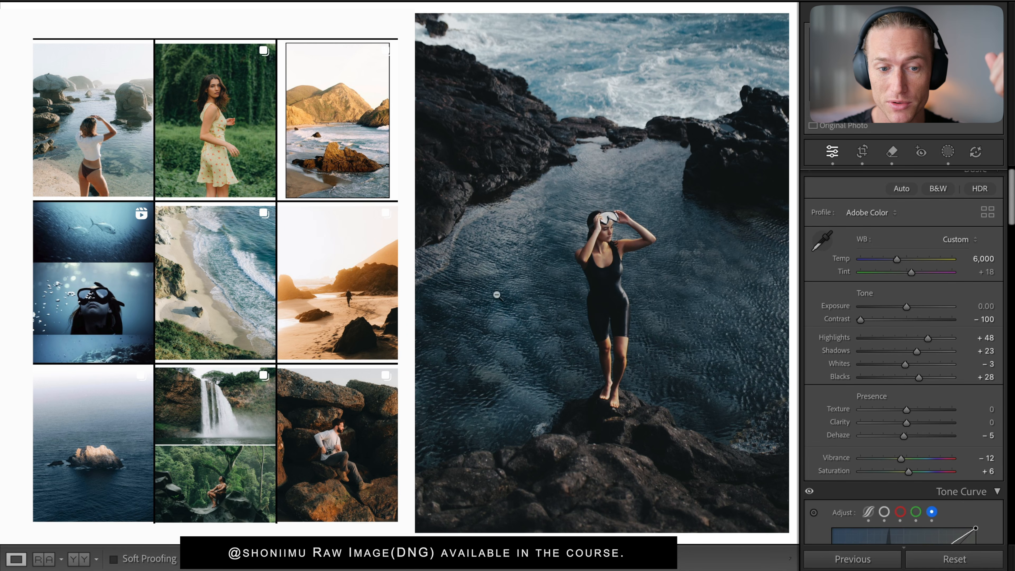
scroll(967, 448, down, 10)
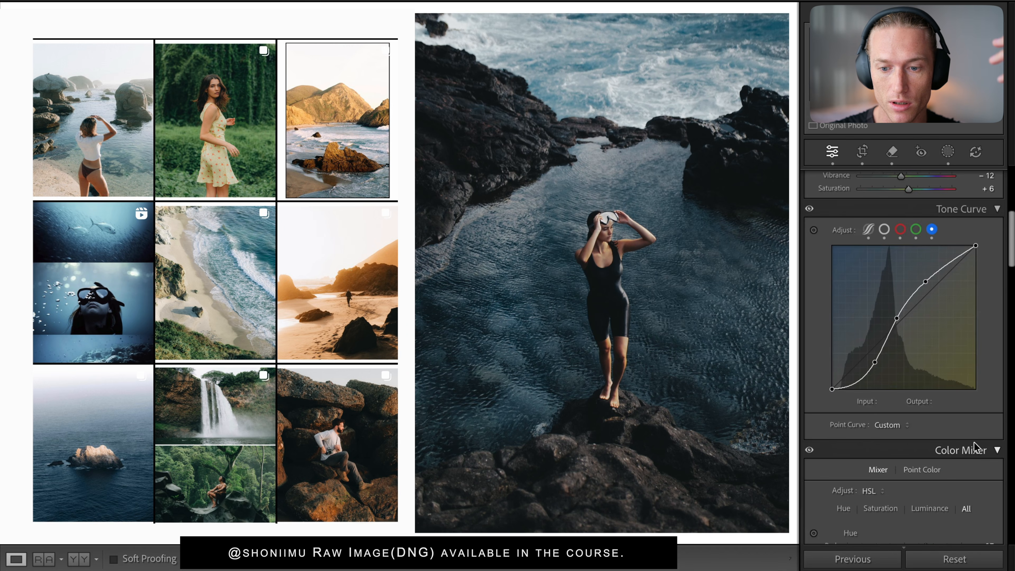
scroll(962, 451, down, 10)
click(146, 568)
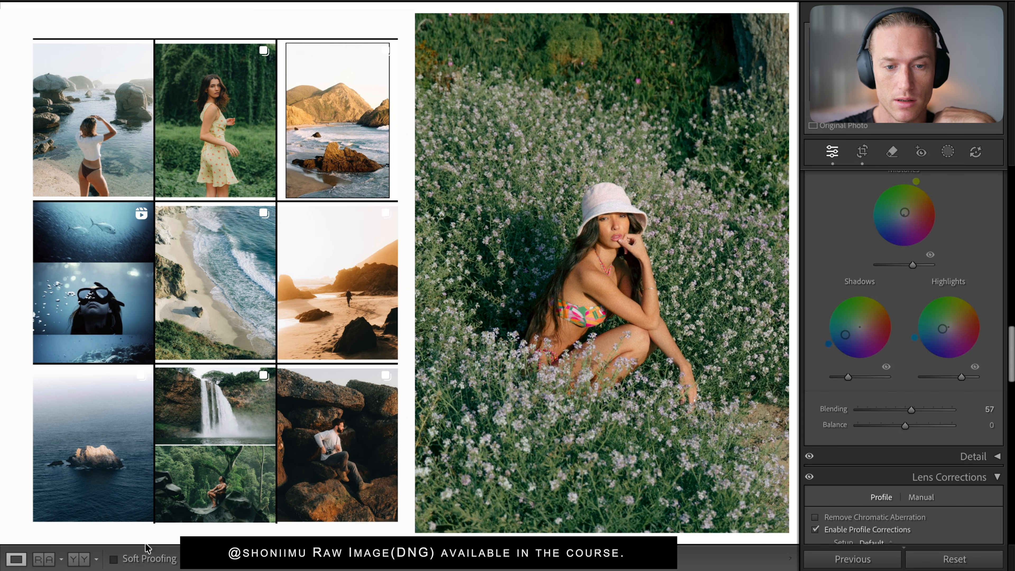
Reset the highlights, shadows and midtones color grading wheels of the flower field portrait to neutral
double_click(943, 328)
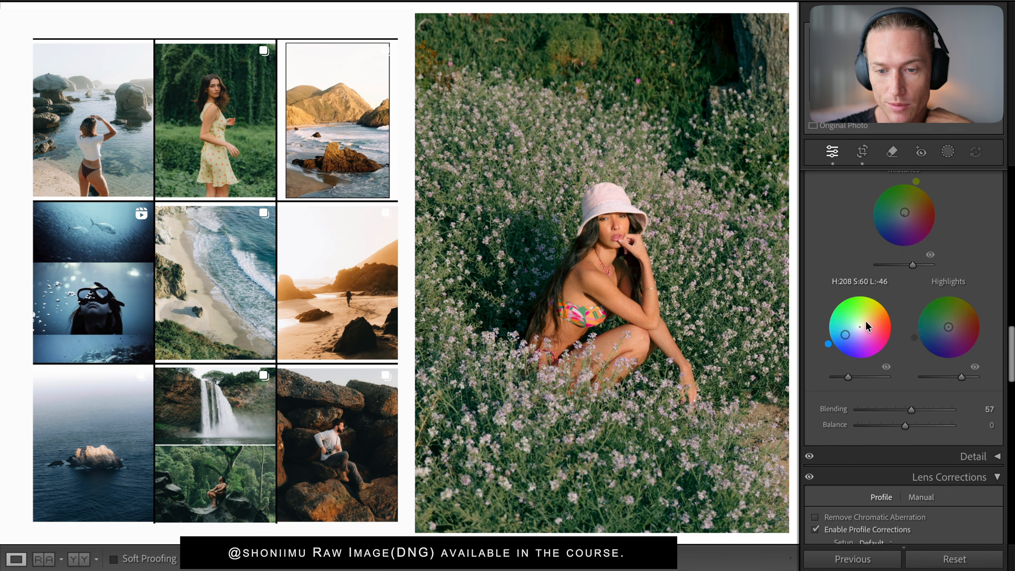
double_click(844, 336)
scroll(901, 223, up, 2)
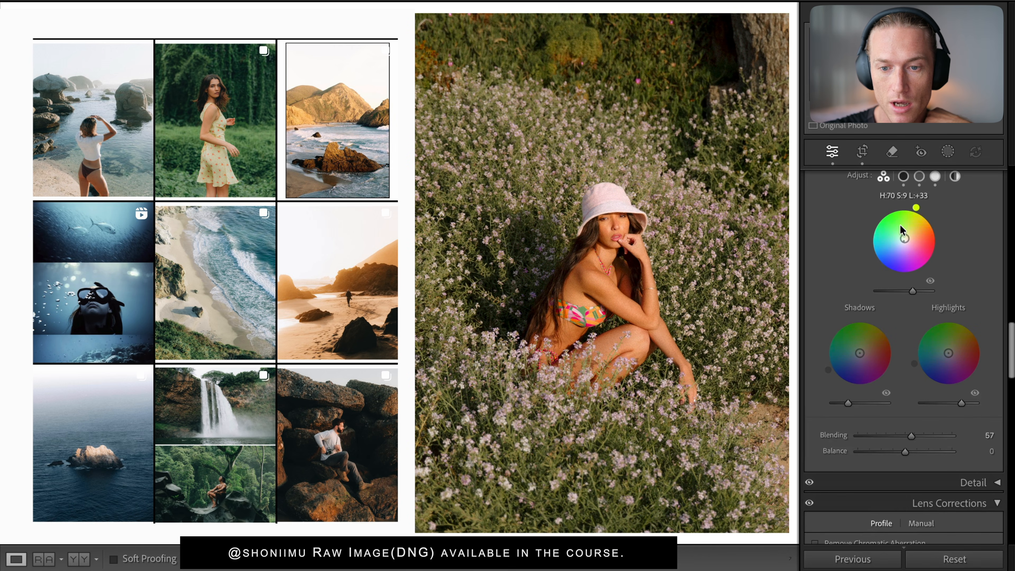
double_click(905, 240)
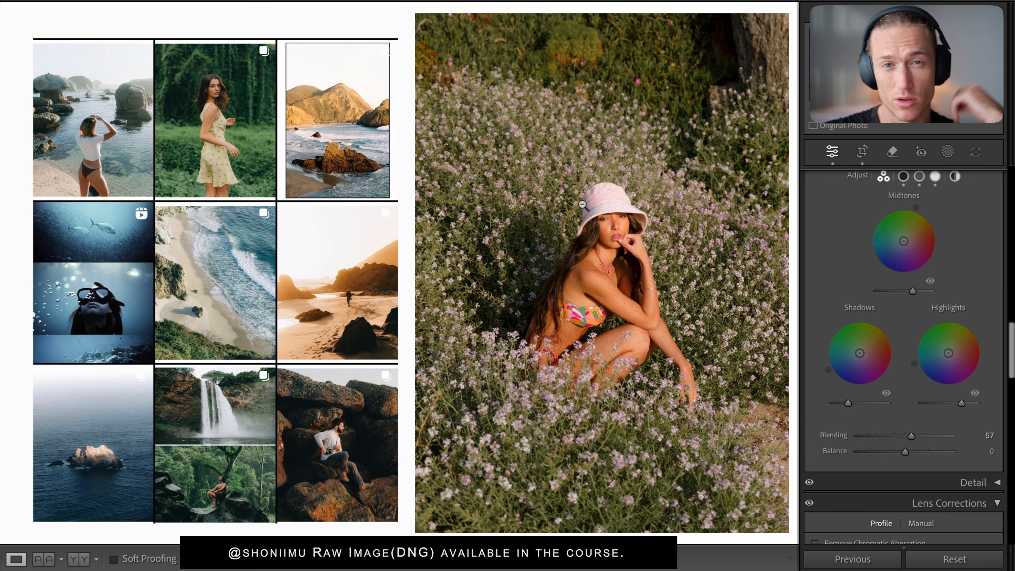
Try a warmer white balance temperature of 6,000 on the flower field portrait, undoing the change
scroll(919, 274, up, 15)
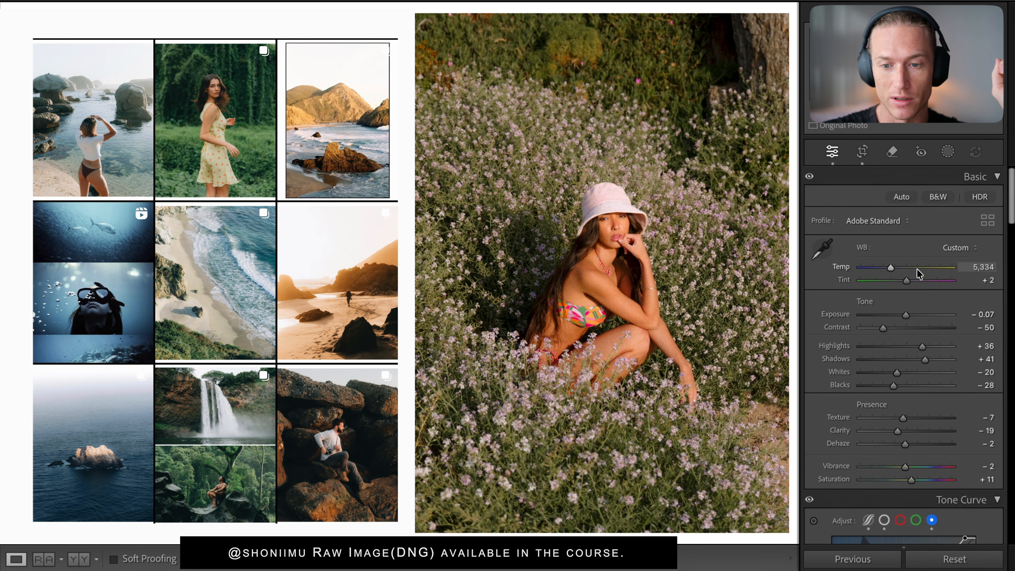
drag(891, 270, 896, 270)
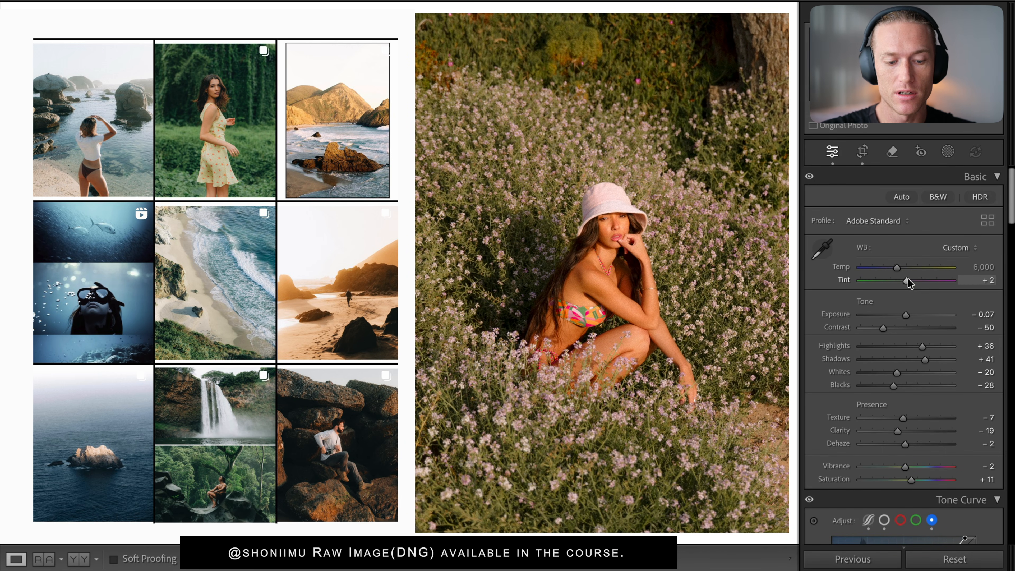
key(ctrl+z)
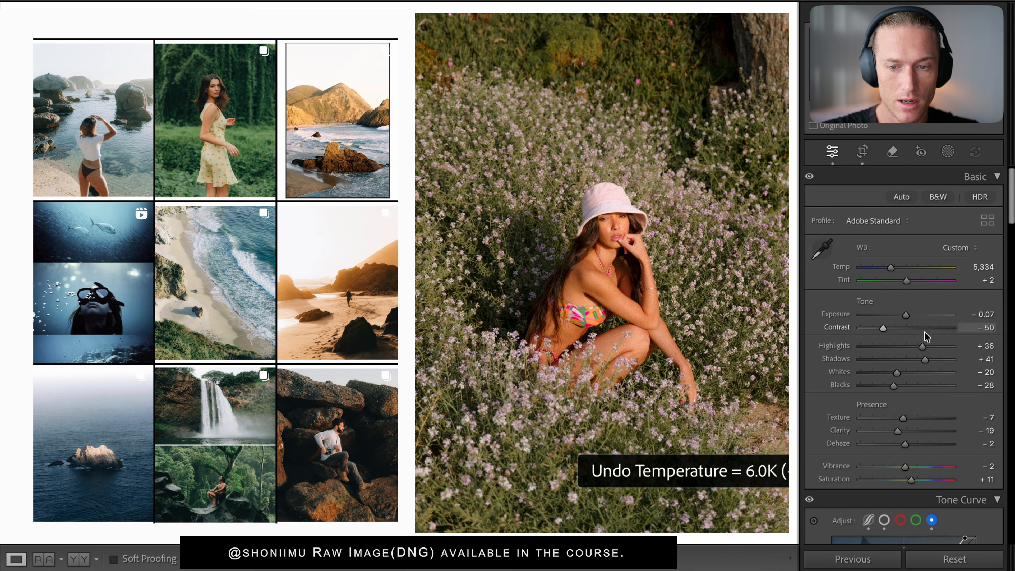
Undo the shadows and midtones wheel resets on the flower field portrait and compare it with and without color grading
scroll(926, 337, down, 10)
scroll(925, 337, down, 5)
key(ctrl+z)
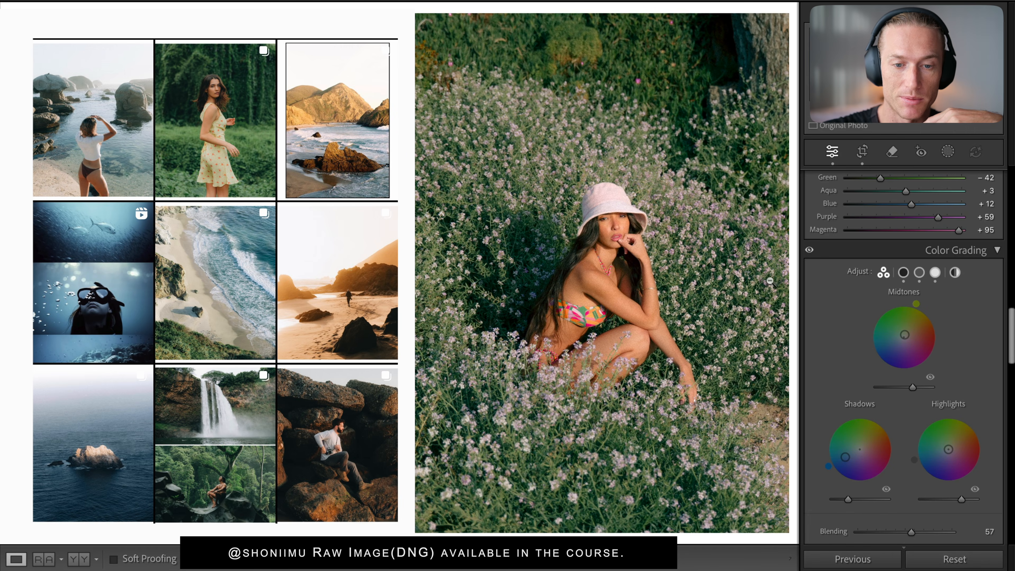
click(766, 148)
click(669, 212)
click(809, 251)
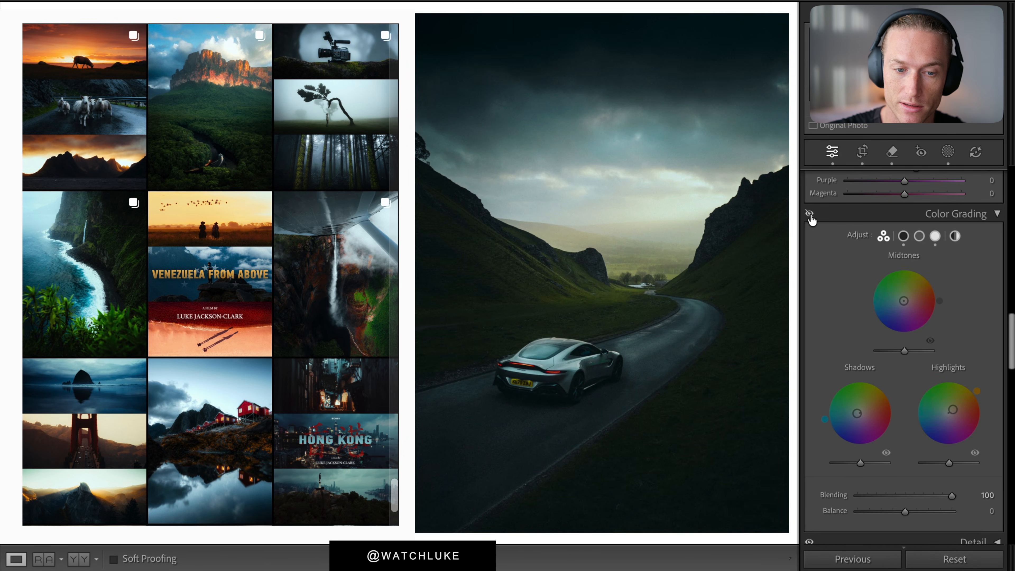
Try a different blue hue in the HSL color mixer on the photo of the car in the valley, undoing the change
scroll(890, 407, up, 5)
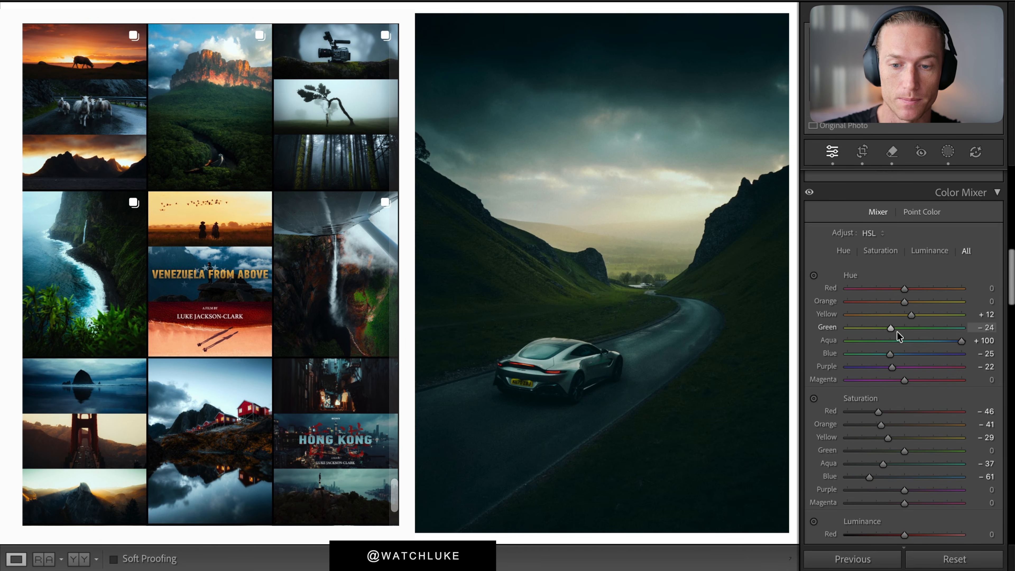
scroll(958, 320, down, 2)
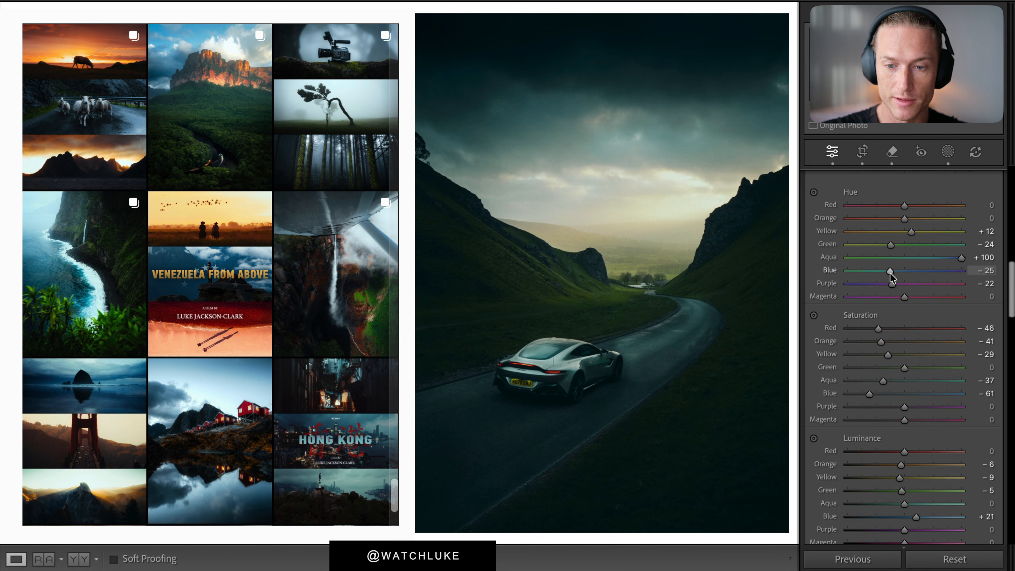
drag(890, 273, 788, 267)
key(super+z)
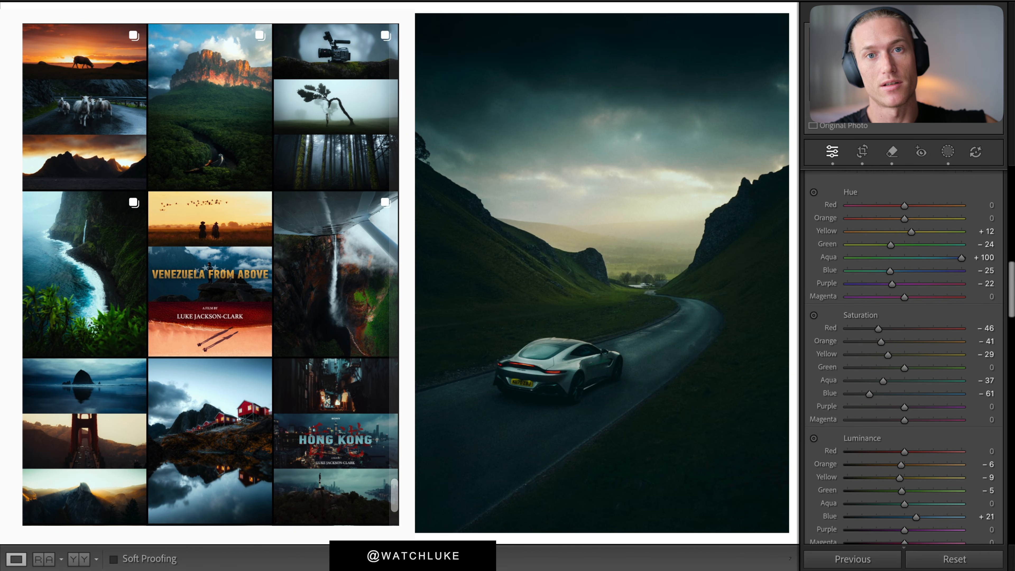
Try pulling the midtone point of the red tone curve to input 143, output 119 on the car photo, undoing the change
scroll(829, 442, down, 8)
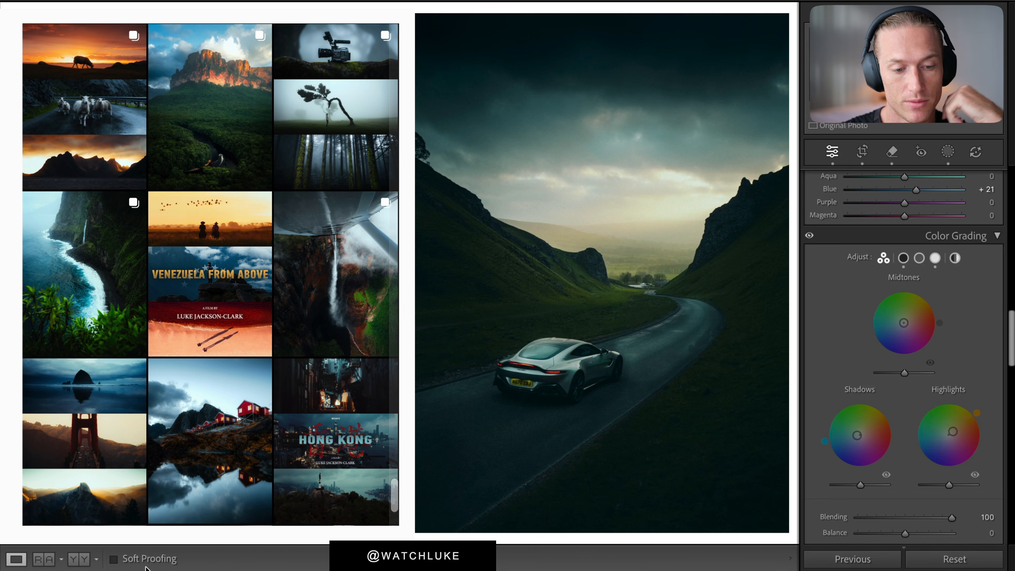
scroll(917, 443, up, 1)
scroll(917, 443, up, 10)
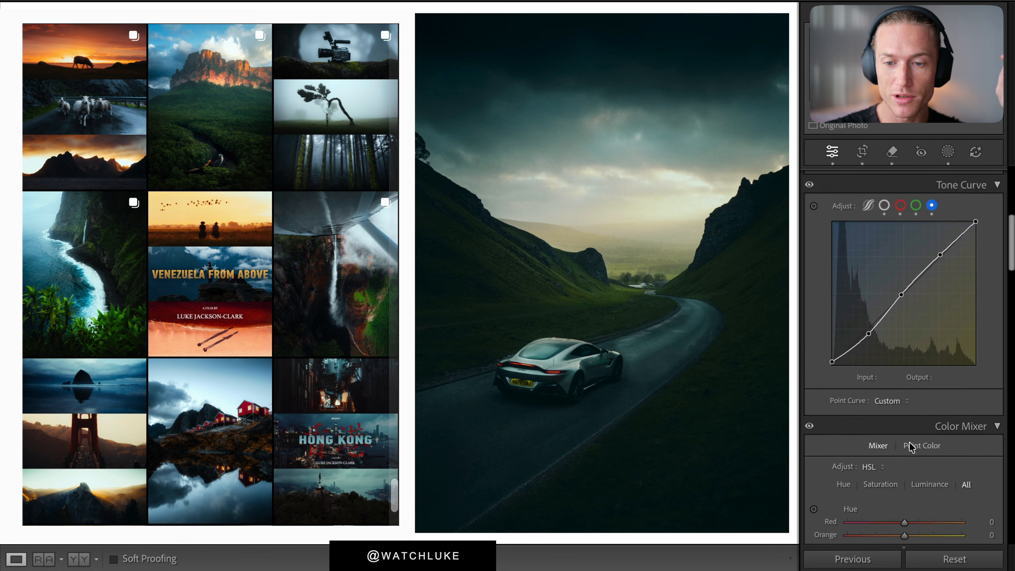
click(917, 215)
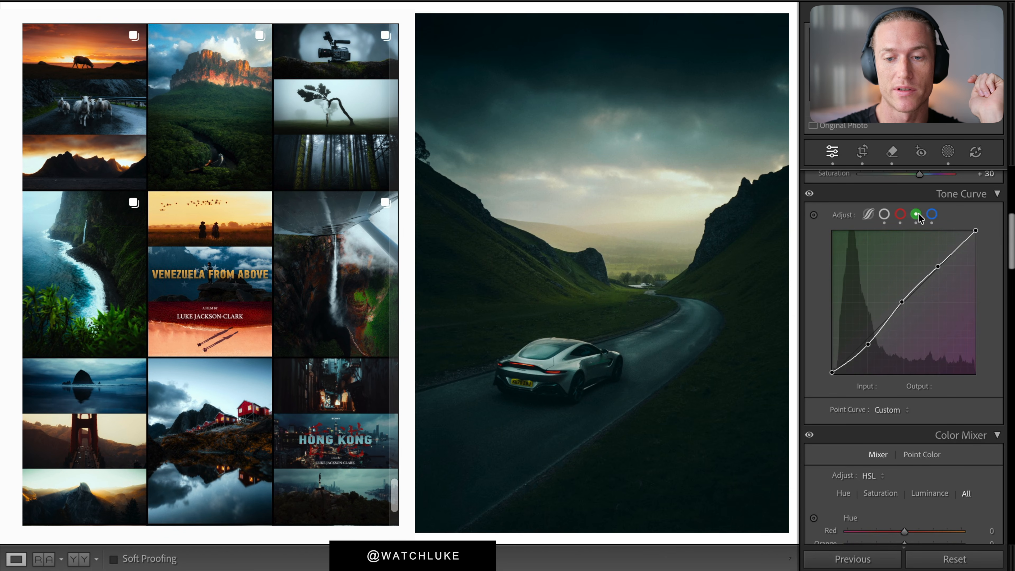
click(901, 216)
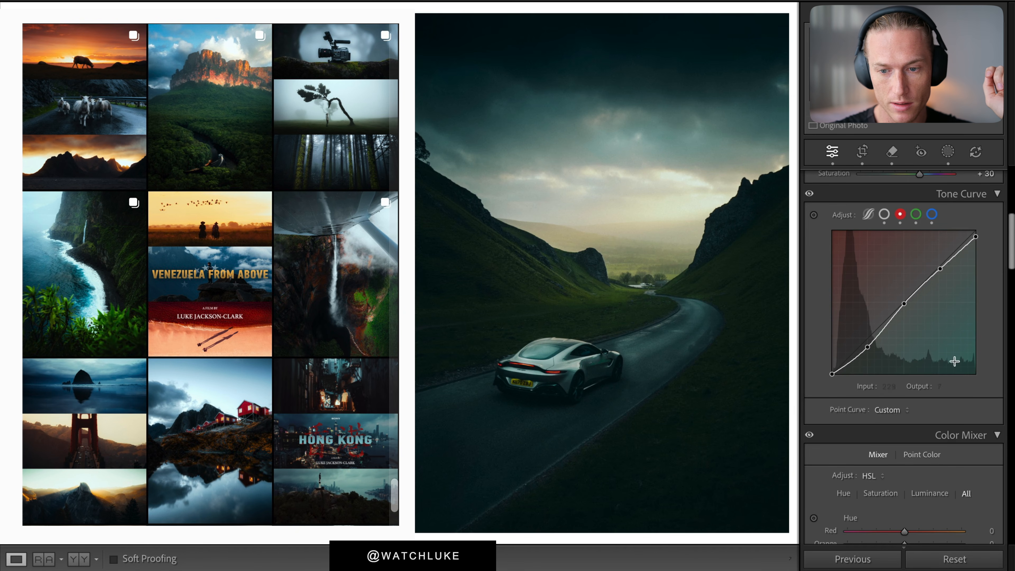
drag(905, 304, 913, 307)
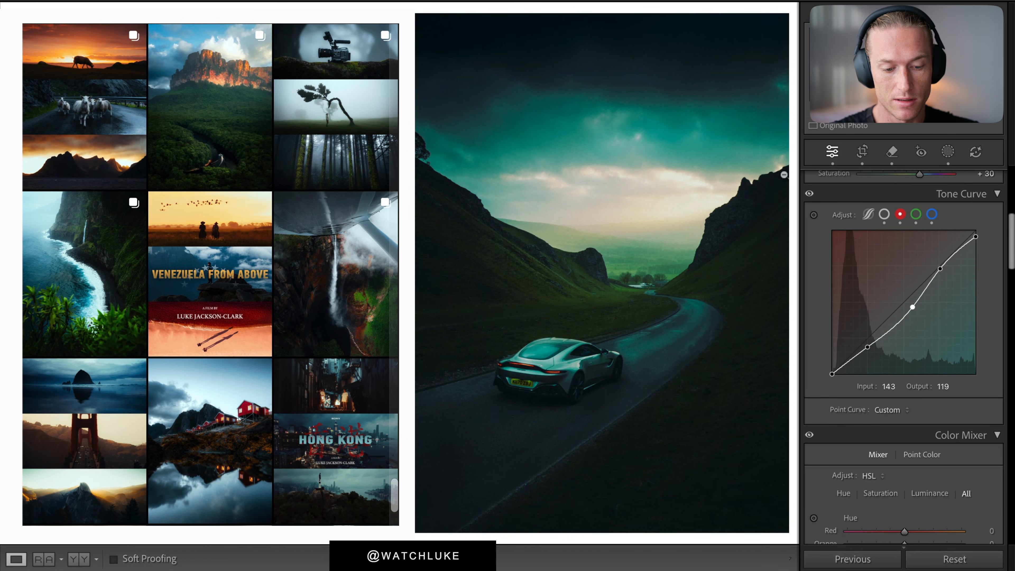
key(super+z)
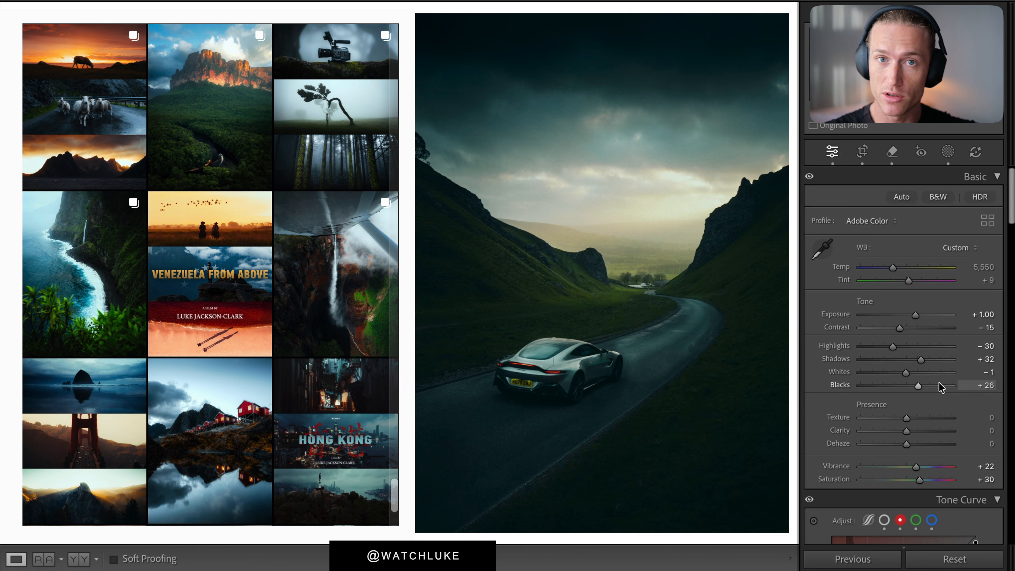
Try a stronger teal tint in the shadows color grading wheel on the car photo, undoing the change
scroll(951, 390, down, 15)
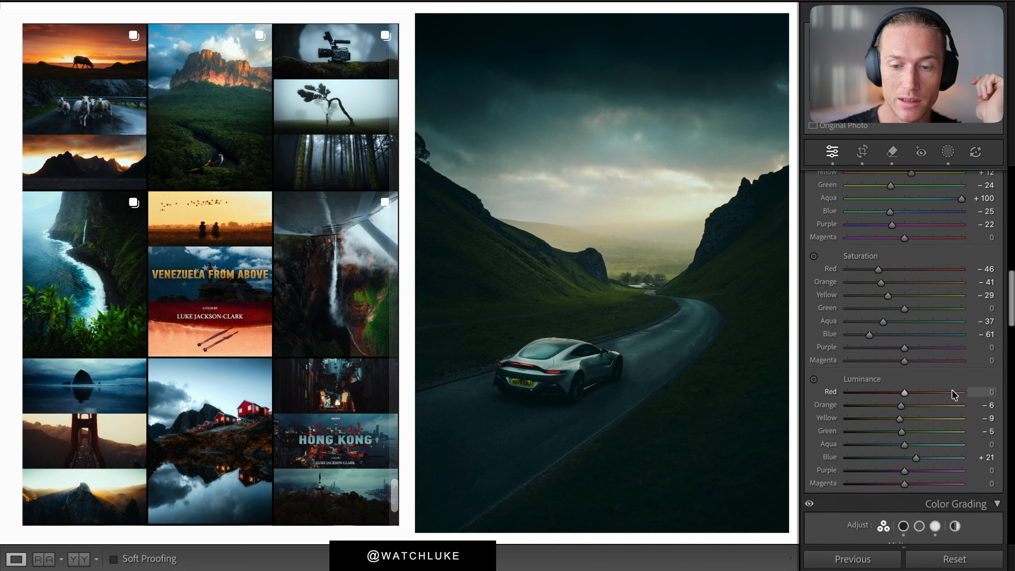
scroll(951, 391, down, 5)
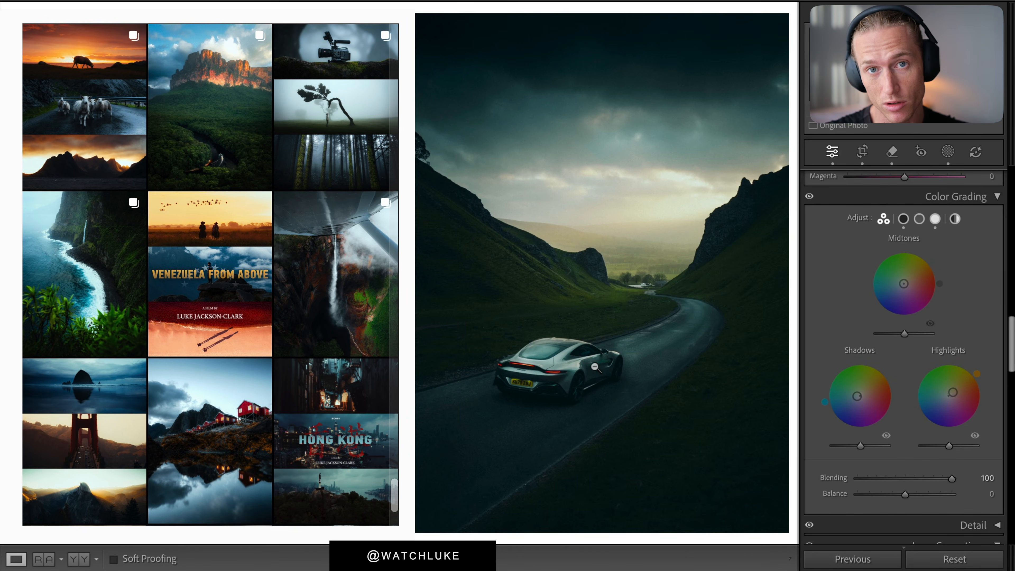
drag(857, 399, 851, 399)
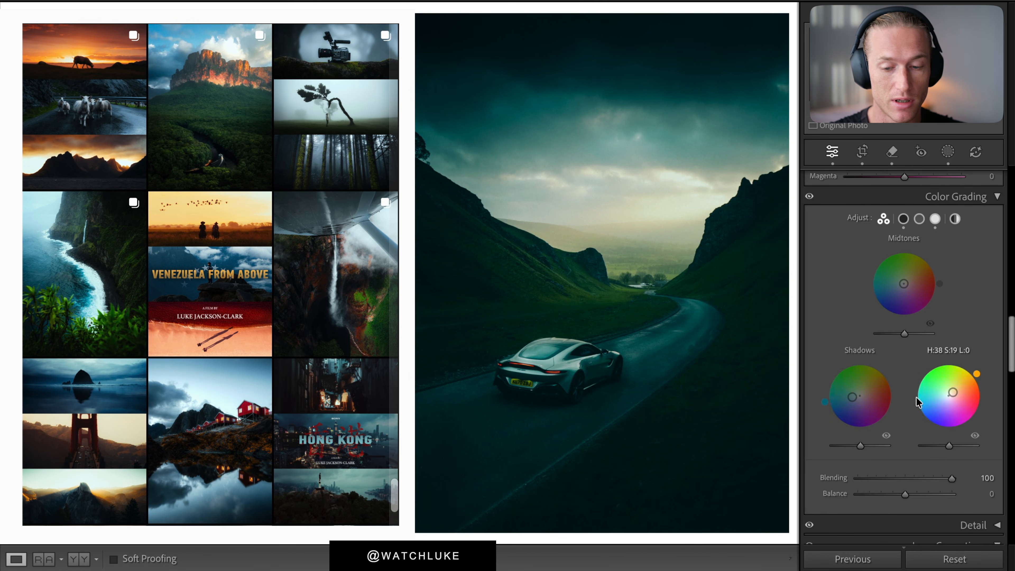
key(ctrl+z)
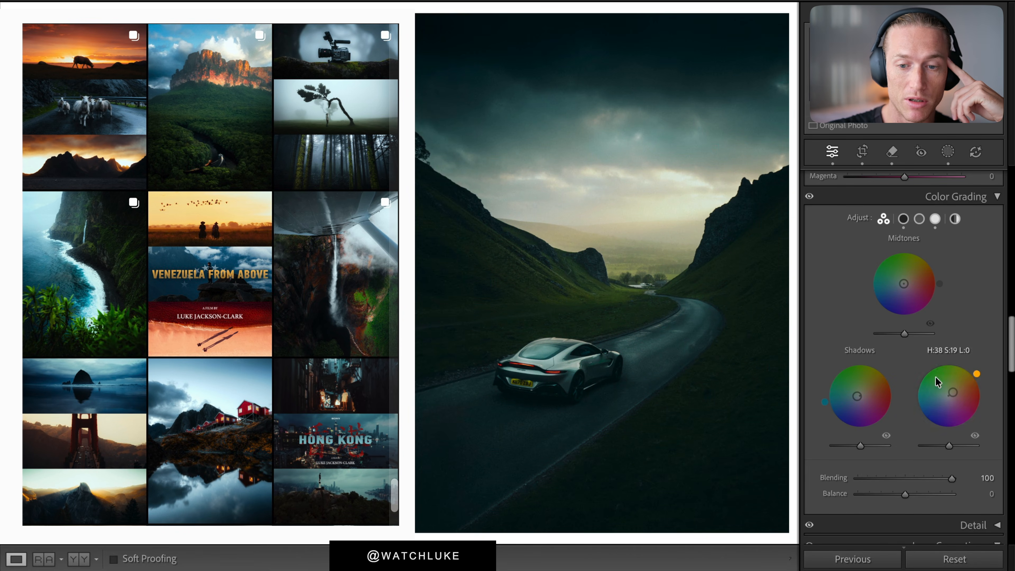
scroll(941, 326, up, 6)
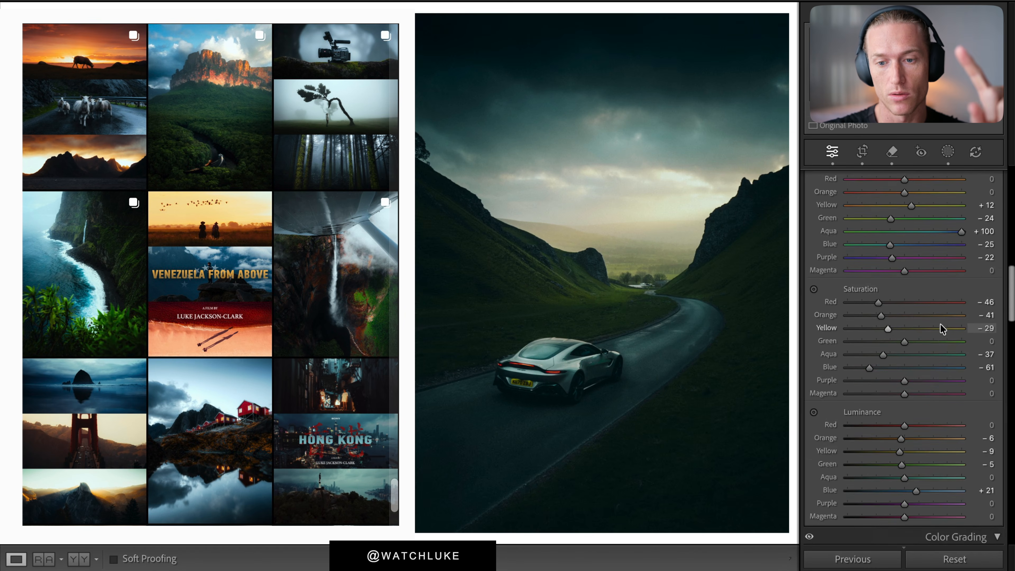
scroll(919, 252, up, 8)
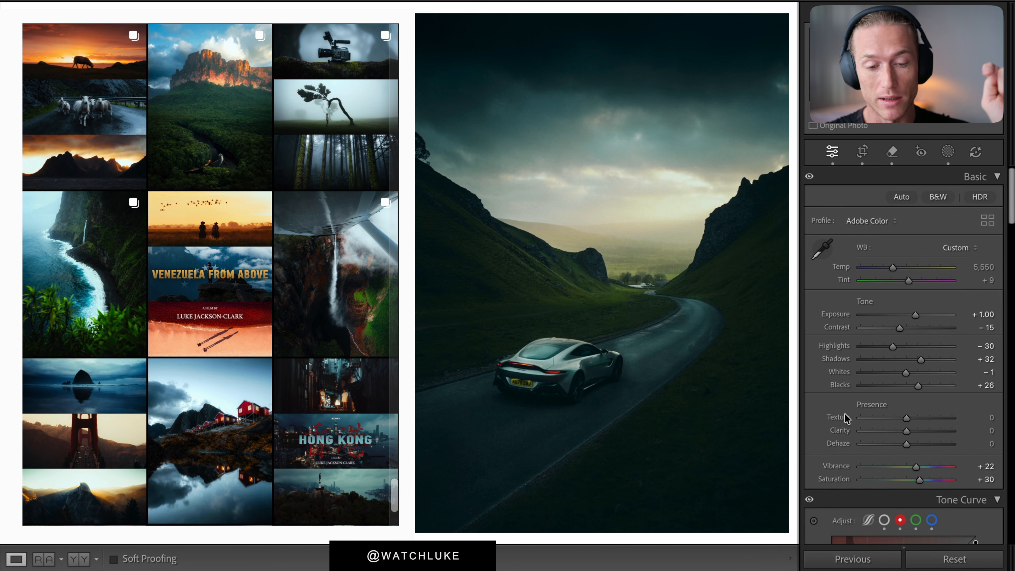
Try color grading saturations of 30 for shadows and 36 for highlights on the seaside photographer portrait, undoing both, and compare it without color grading
scroll(841, 419, down, 4)
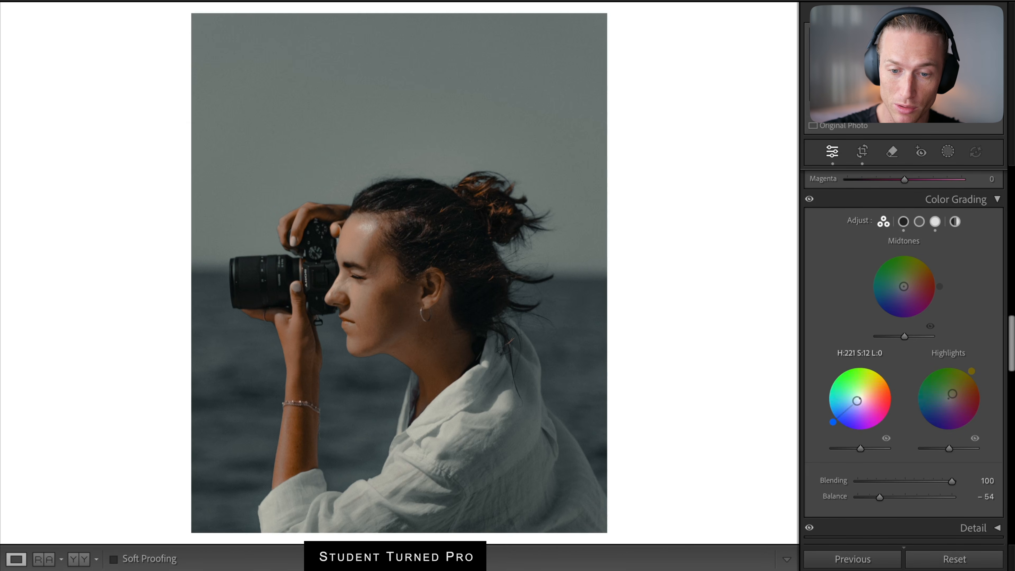
drag(857, 400, 852, 404)
key(ctrl+z)
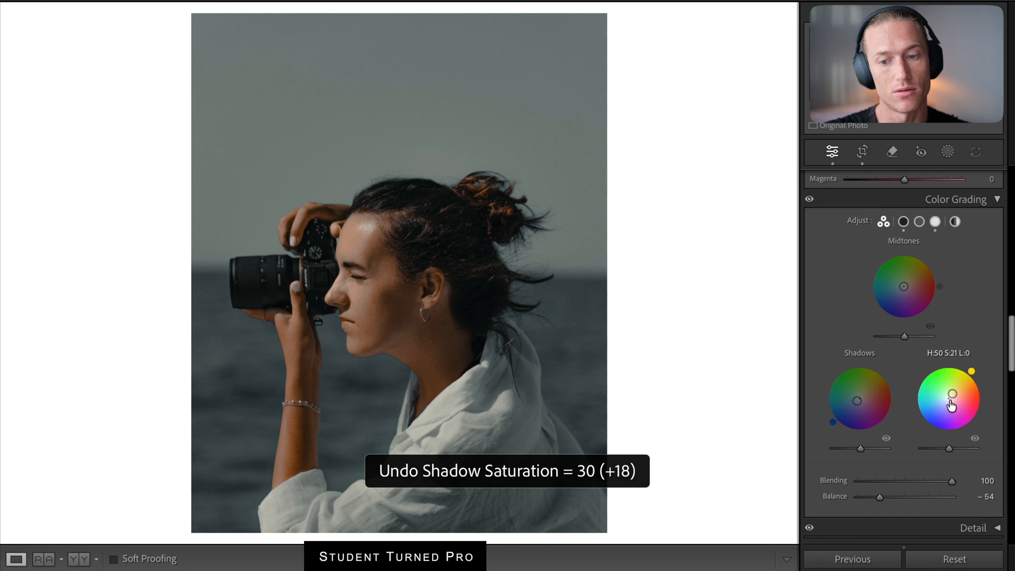
drag(951, 398, 953, 393)
key(ctrl+z)
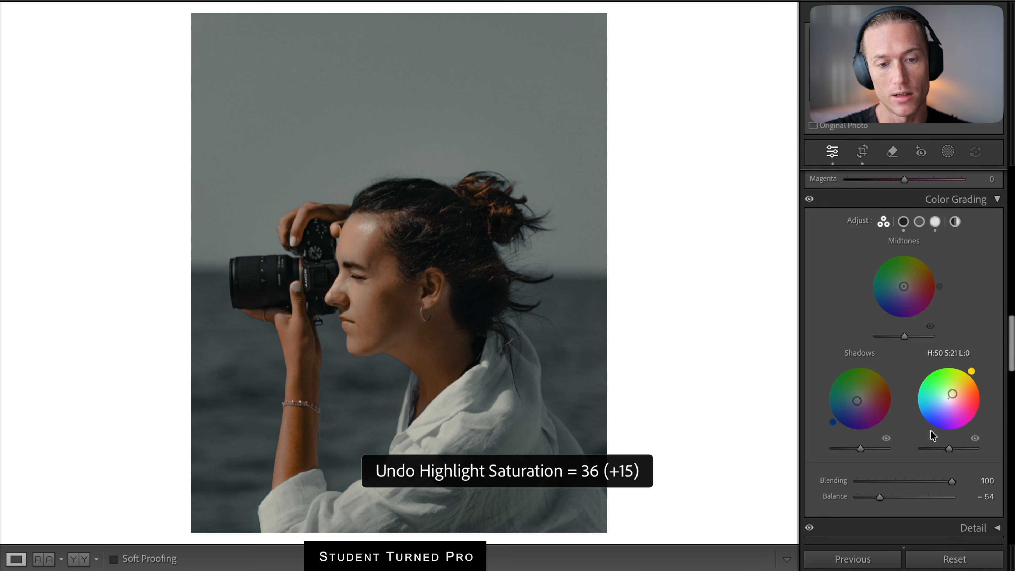
click(809, 199)
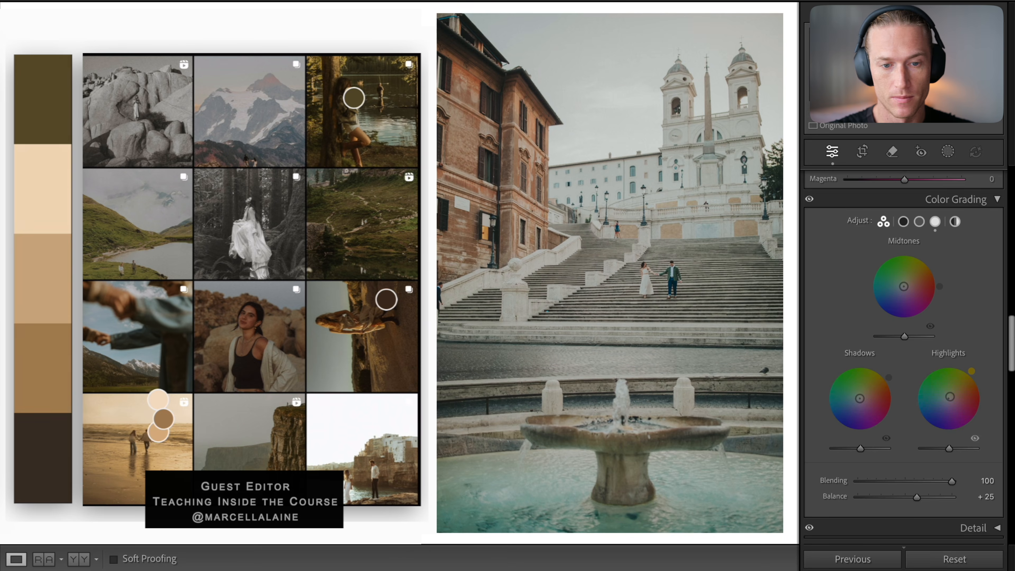
key(ctrl+z)
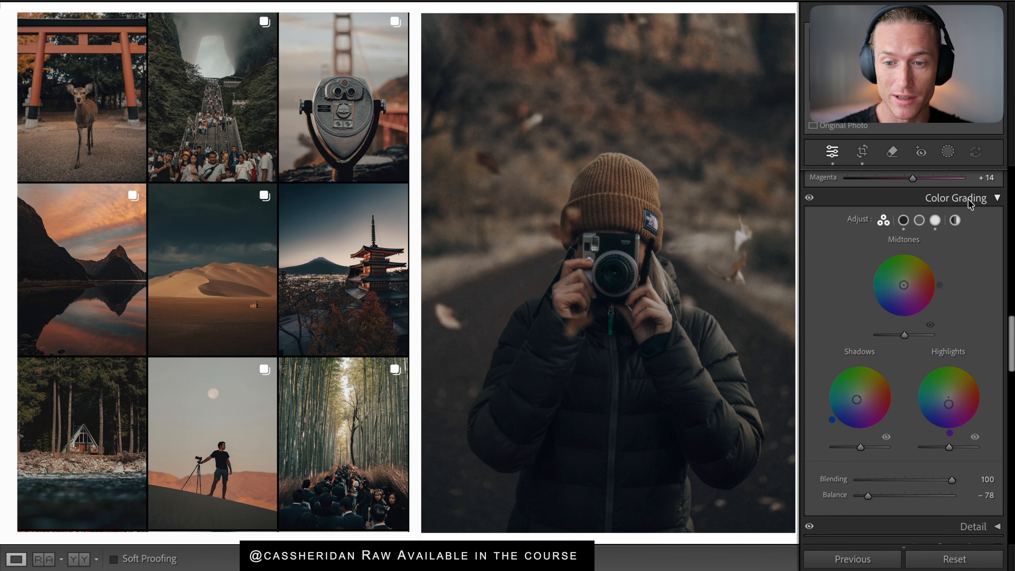
Try a warmer white balance temperature of 9,735 on the portrait of the photographer in the beanie, undoing the change
scroll(947, 399, up, 10)
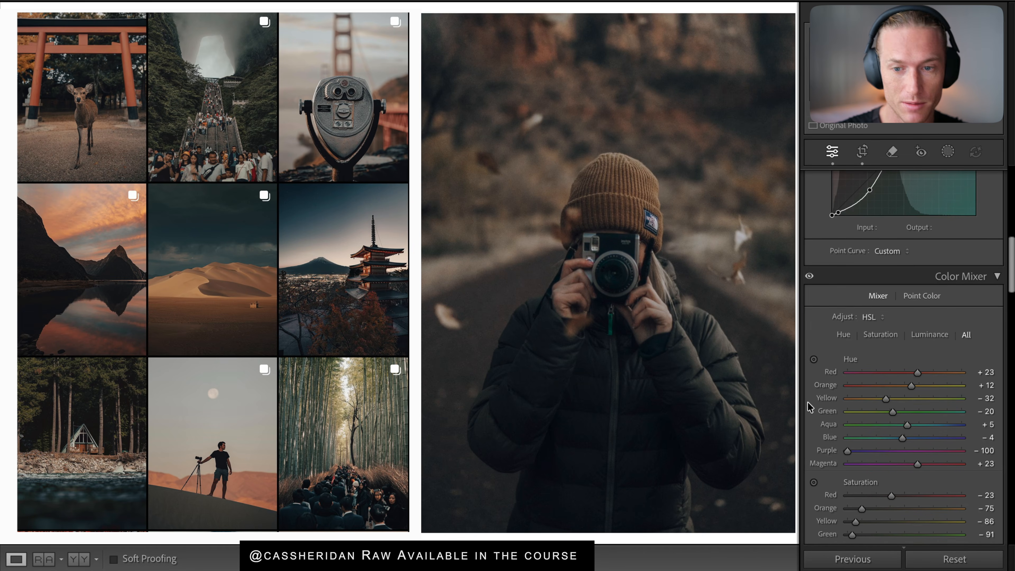
scroll(859, 400, up, 8)
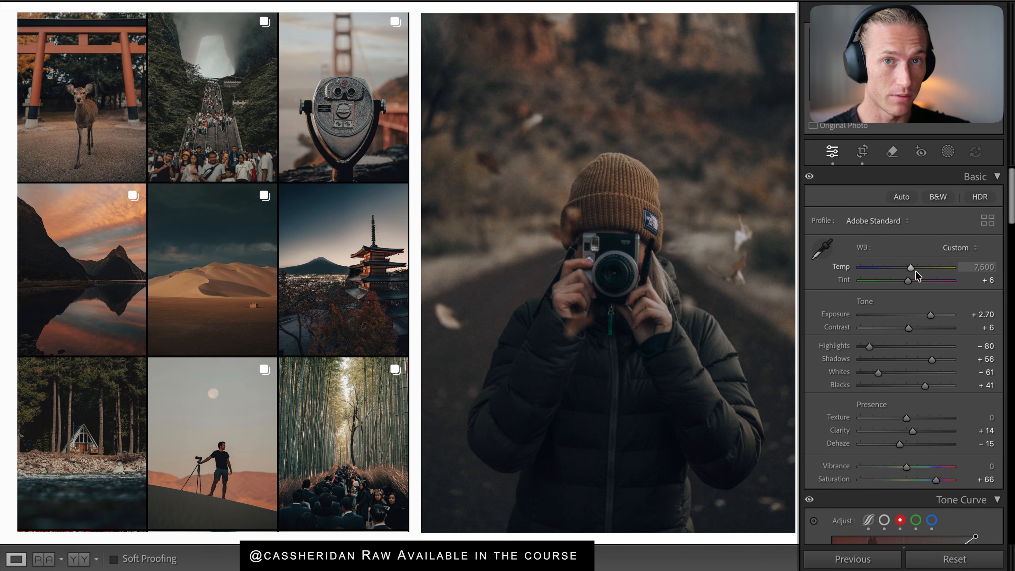
drag(910, 268, 922, 271)
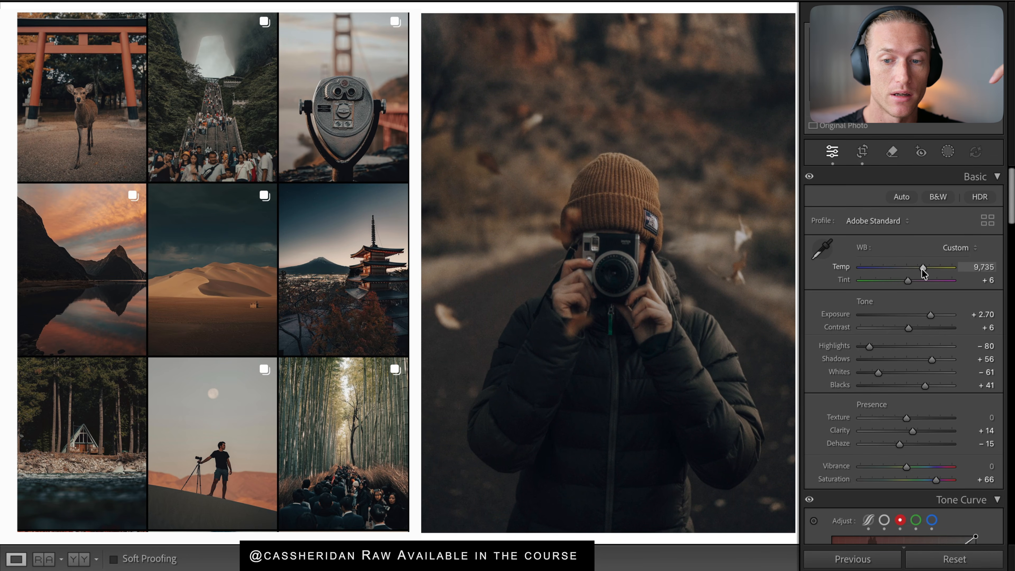
key(ctrl+z)
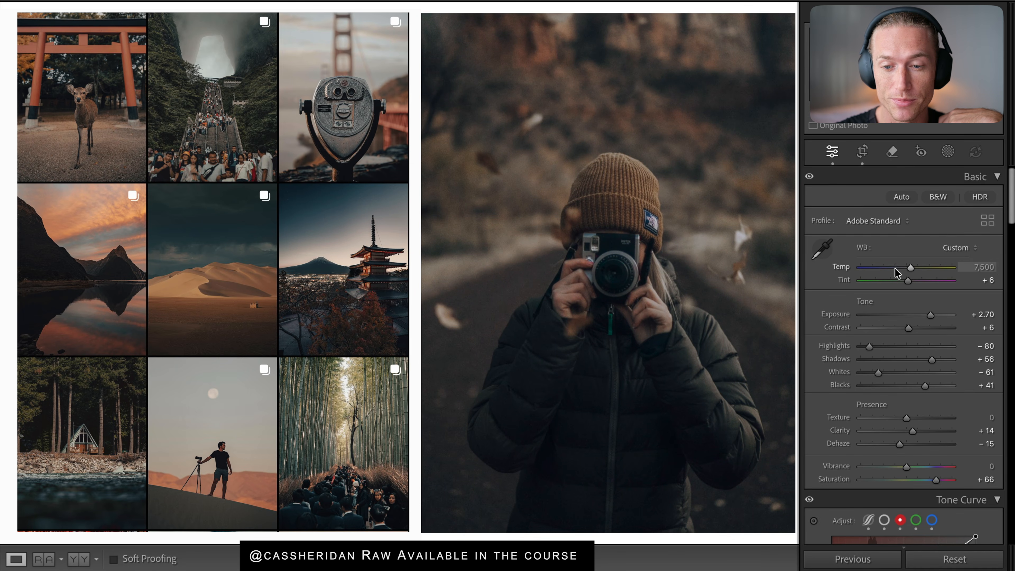
drag(911, 268, 919, 271)
Raise the shadows color grading saturation to 23 at hue 219 on the beanie portrait and pull the tint back toward neutral
scroll(931, 431, down, 15)
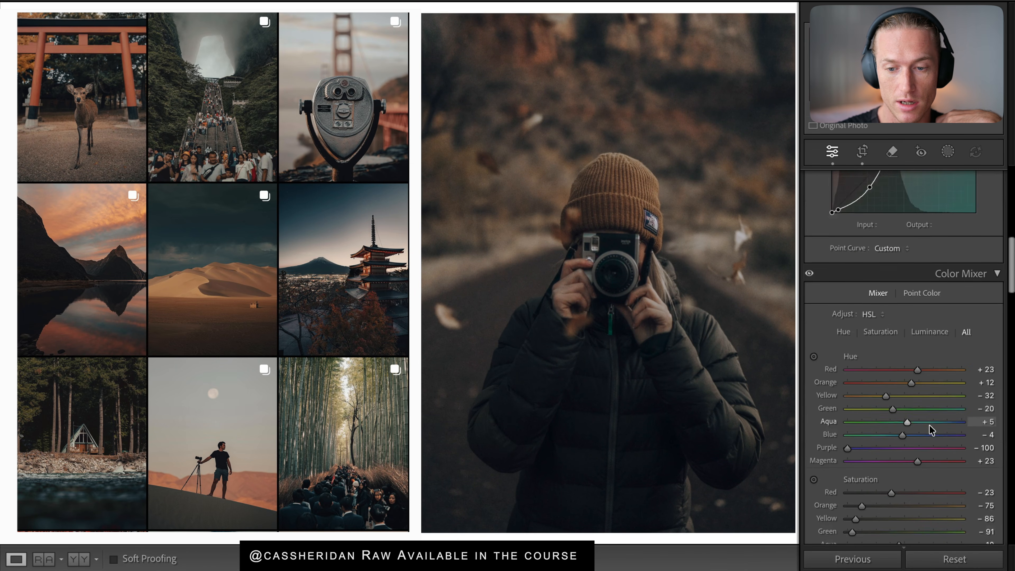
scroll(932, 431, down, 5)
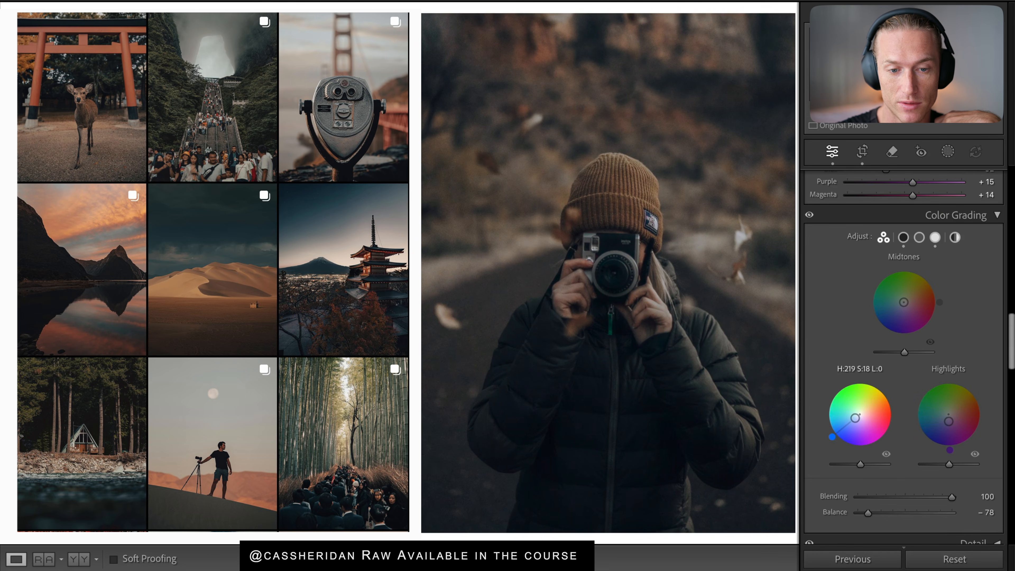
drag(855, 417, 854, 418)
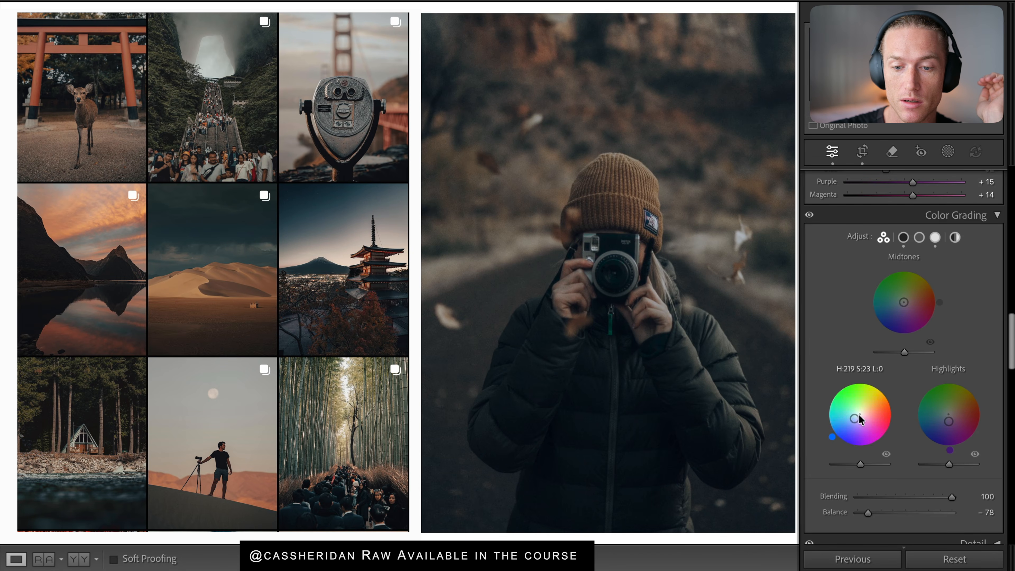
drag(854, 418, 857, 417)
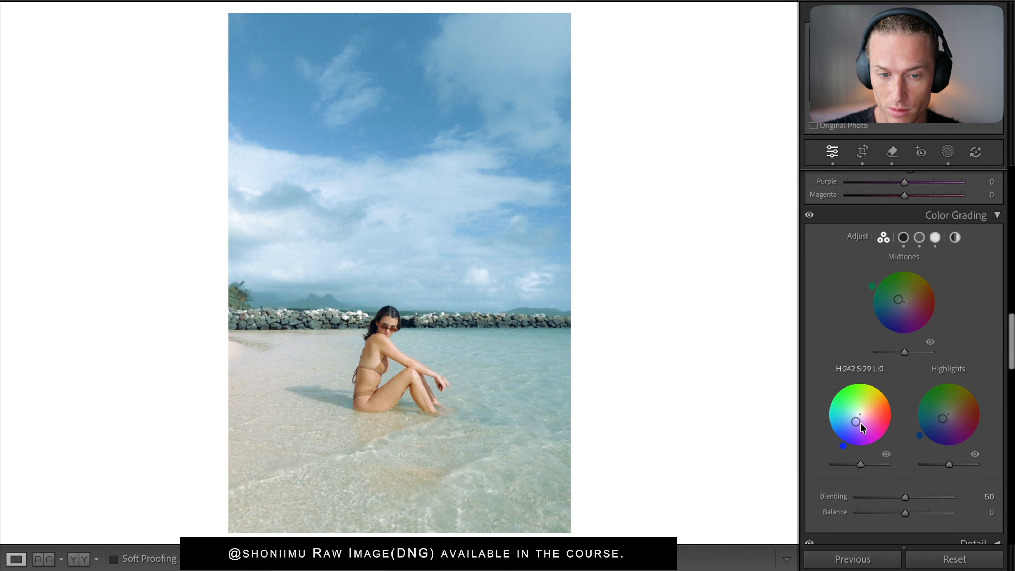
Compare the beach photo without color grading and with all its edits reset, undoing the reset
click(809, 216)
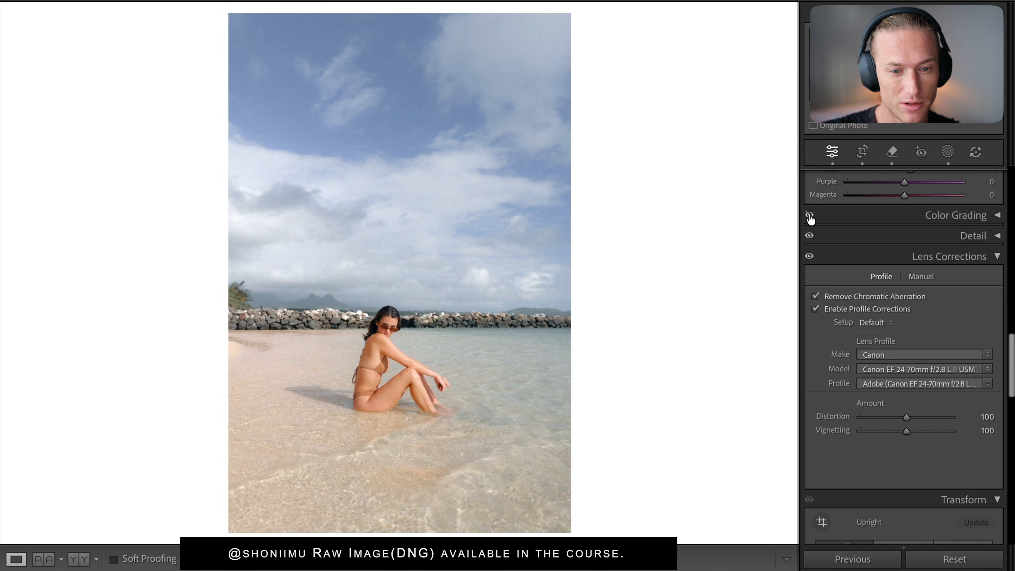
click(961, 558)
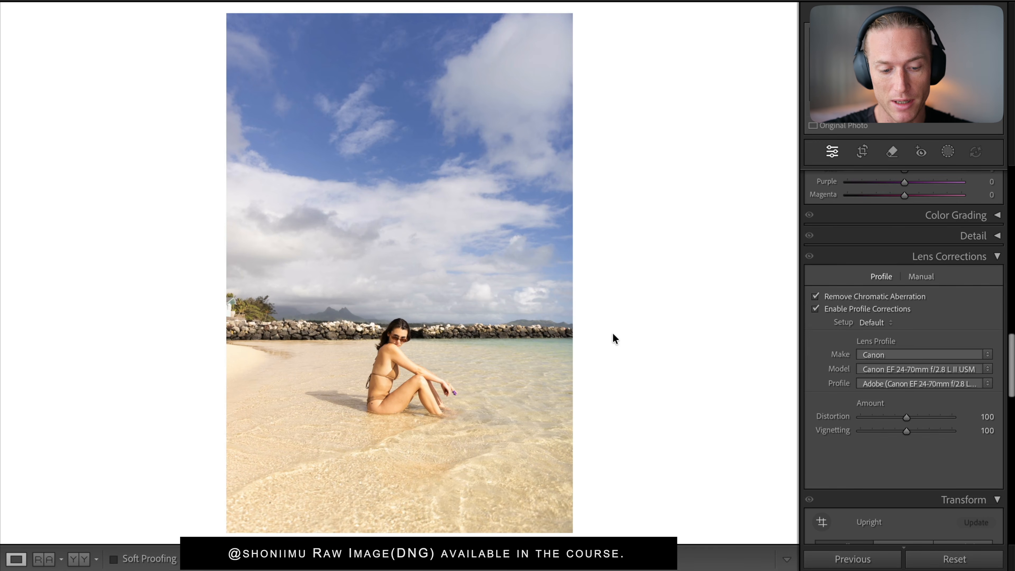
click(315, 55)
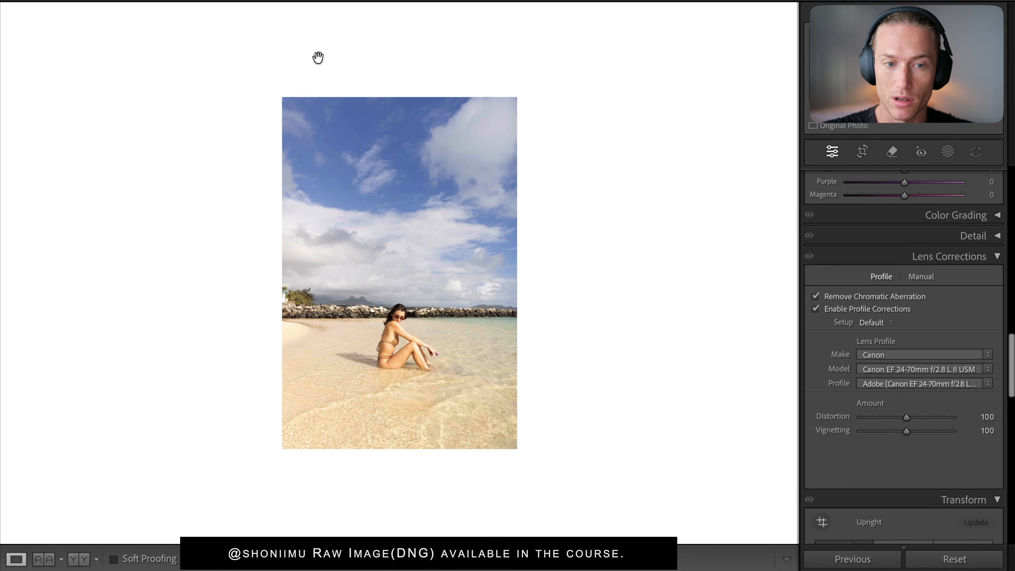
click(345, 95)
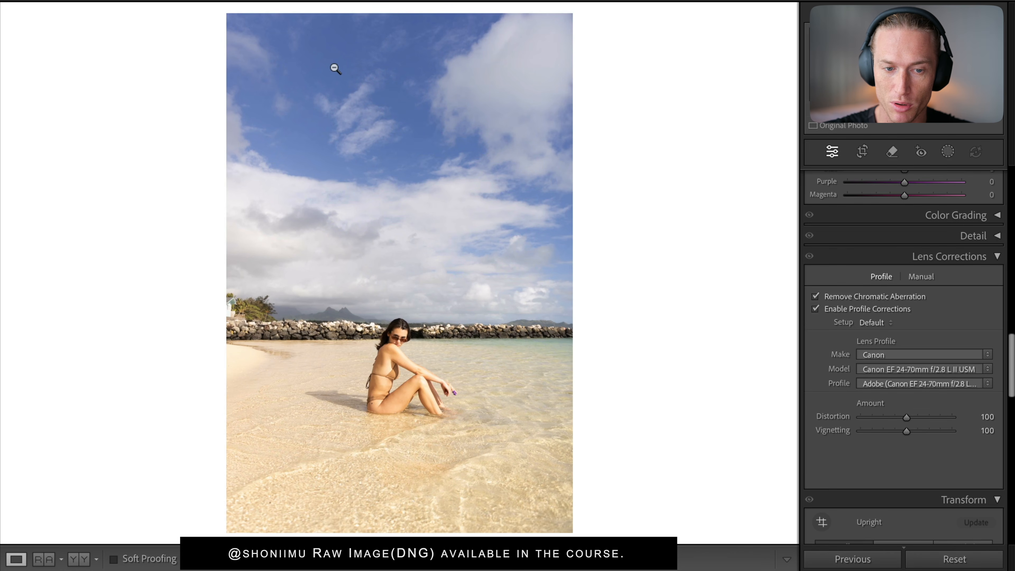
key(ctrl+z)
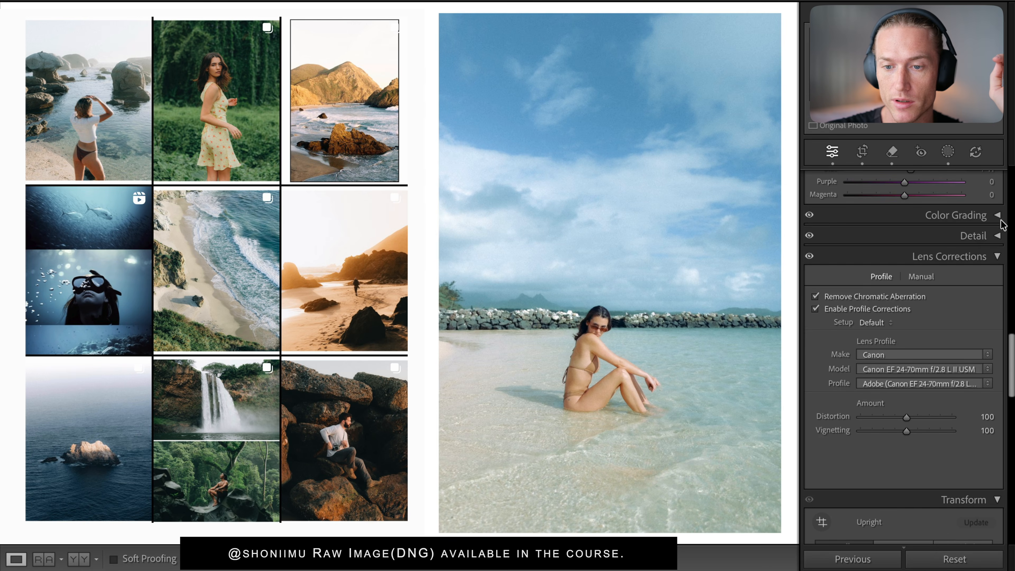
Try a highlights saturation of 34 and a shadows hue of 228 in the beach photo's color grading, undoing both changes
click(998, 216)
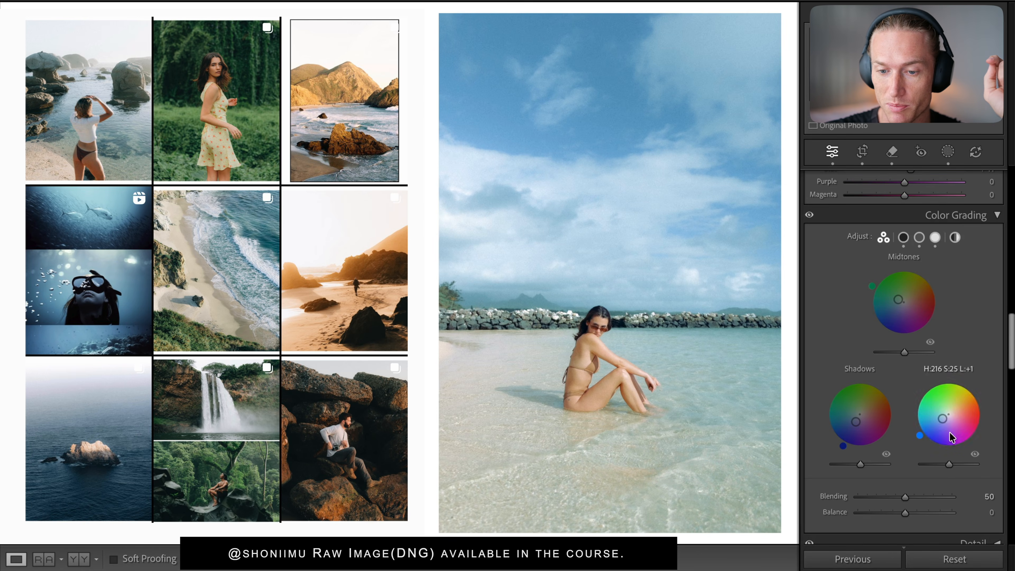
drag(942, 418, 940, 420)
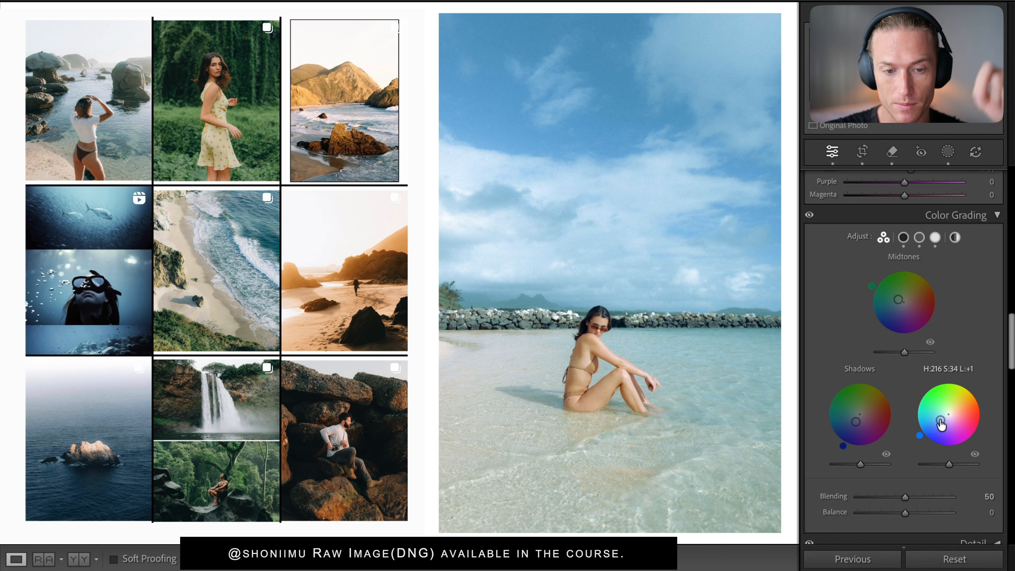
key(ctrl+z)
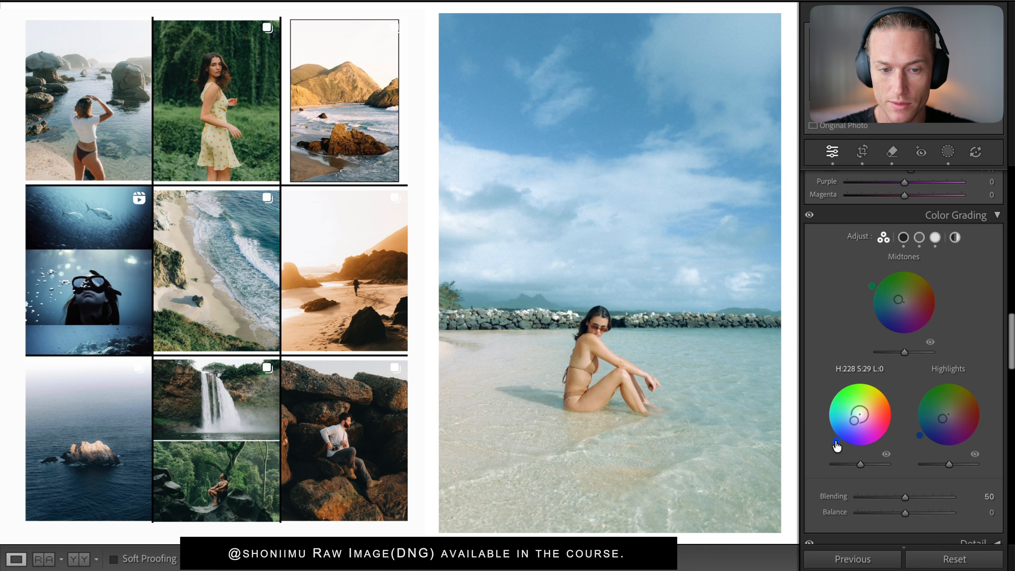
key(ctrl+z)
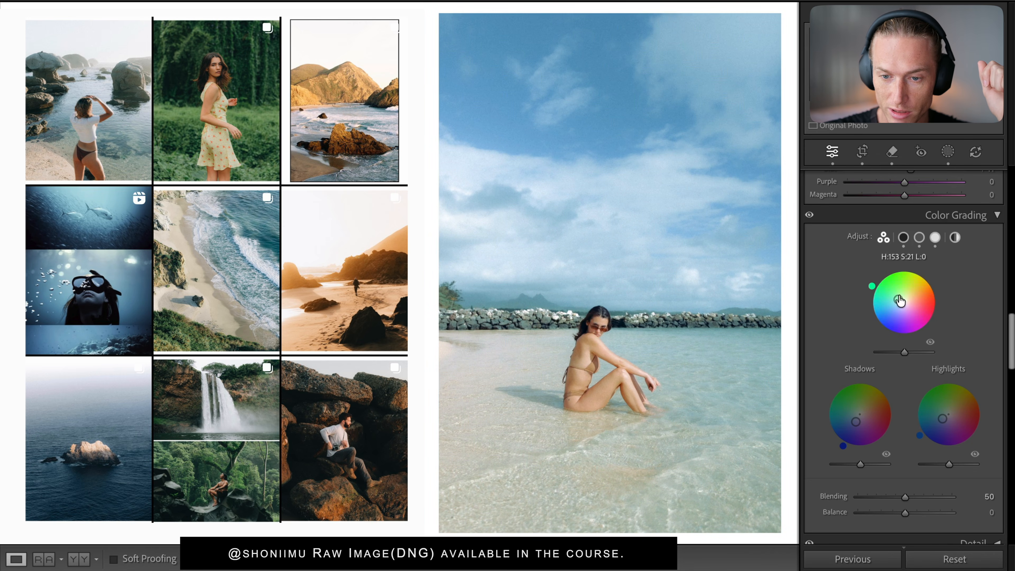
Try yellow and green saturation at -100 in the HSL color mixer on the beach photo, undoing both changes
scroll(900, 308, up, 10)
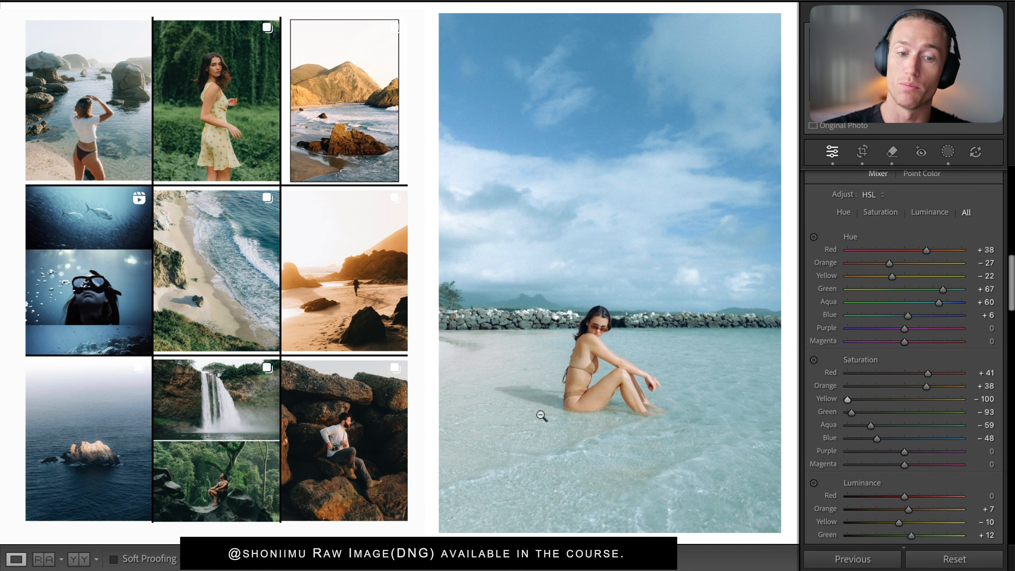
key(ctrl+z)
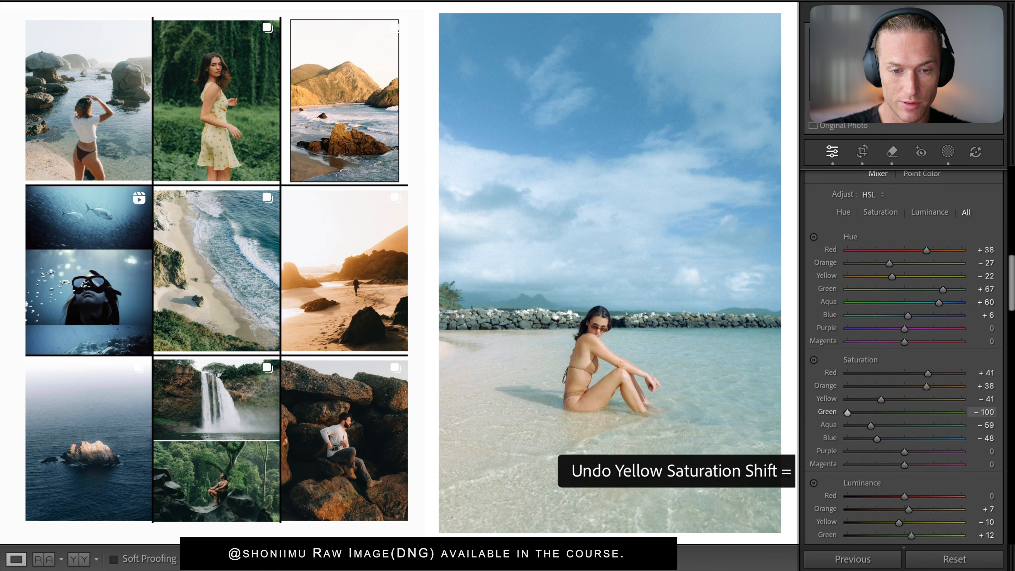
key(ctrl+z)
scroll(909, 405, down, 10)
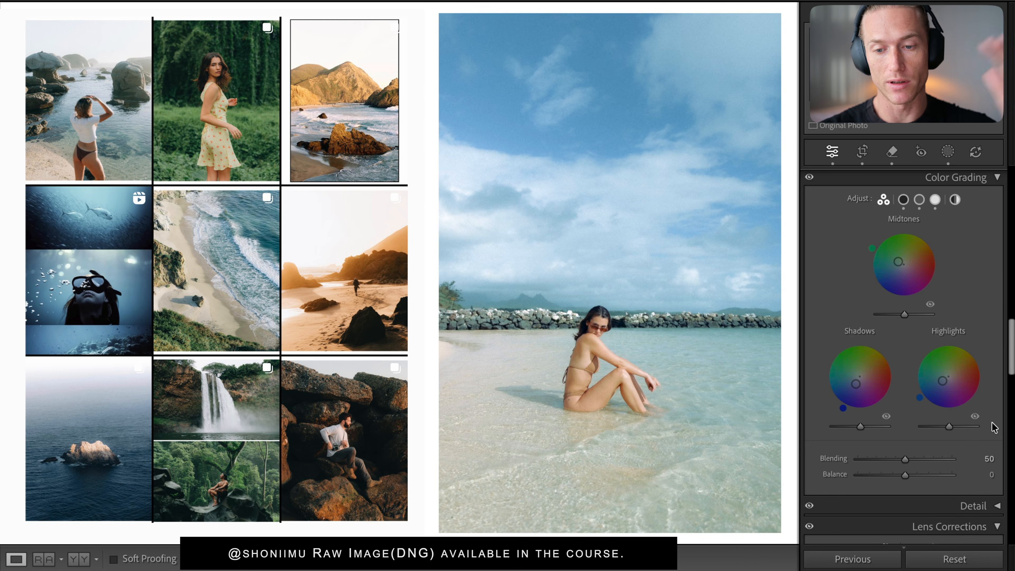
scroll(908, 332, up, 1)
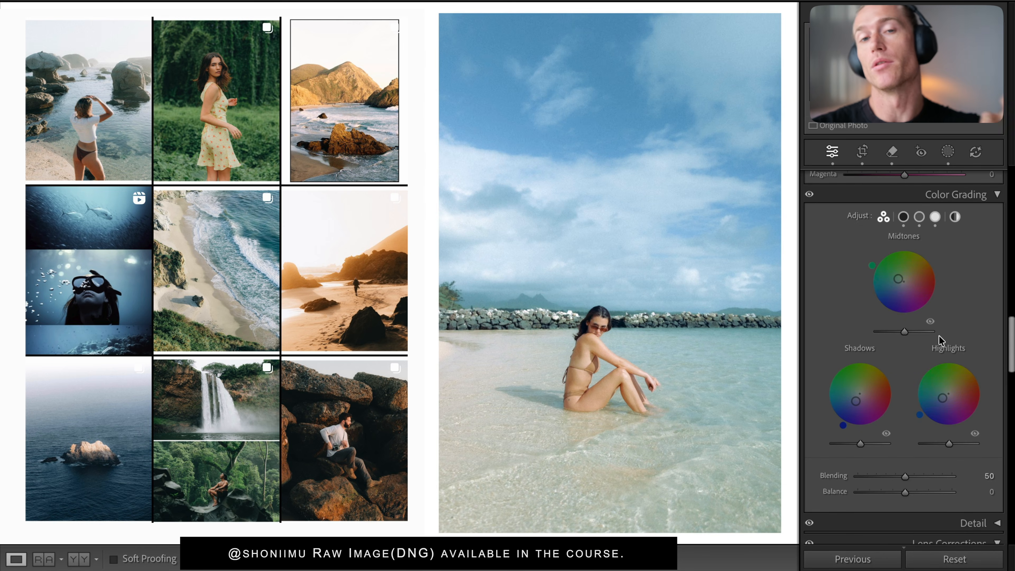
scroll(962, 320, up, 5)
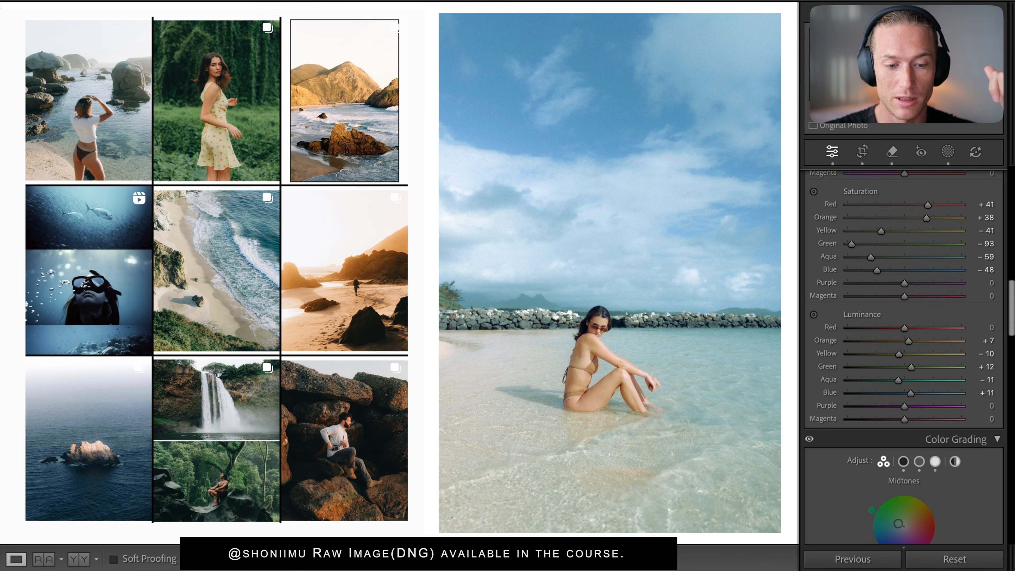